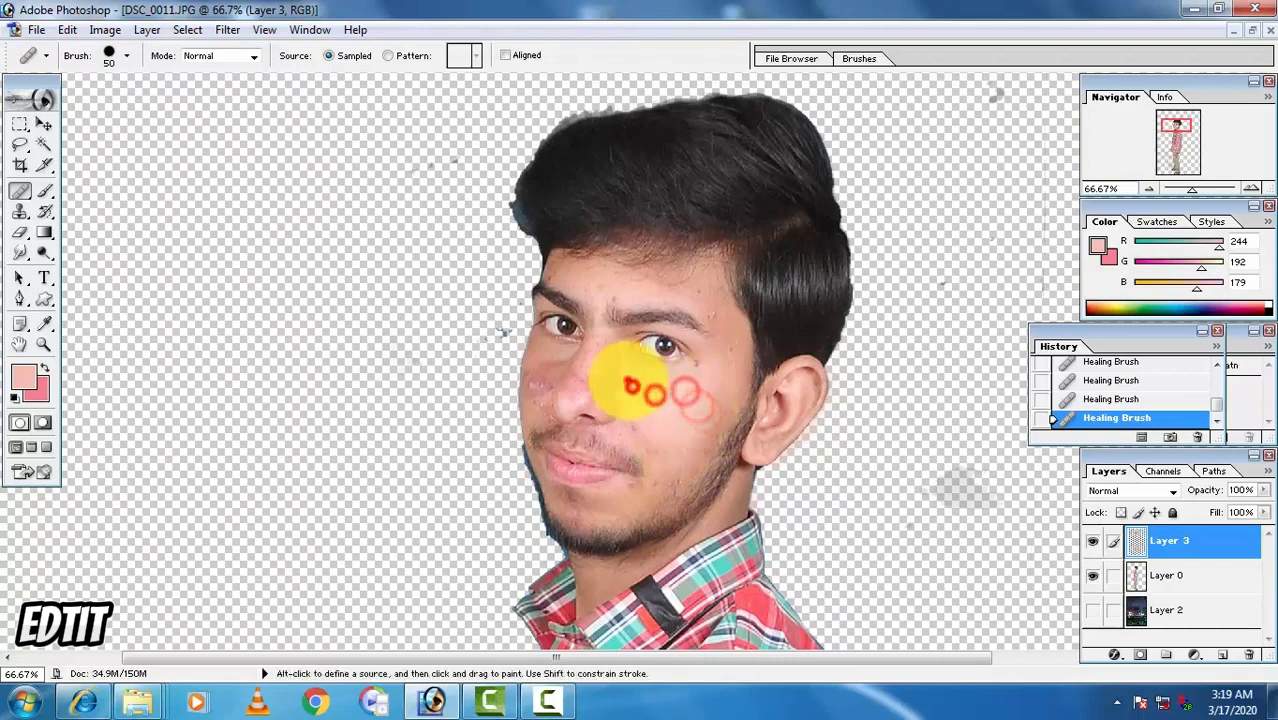
Heal the blemishes around the mouth, cheek, eye and forehead on Layer 3 with the Healing Brush.
left_click(625, 422)
left_click(656, 440)
left_click(686, 391)
left_click(713, 360)
left_click(713, 306)
left_click(689, 285)
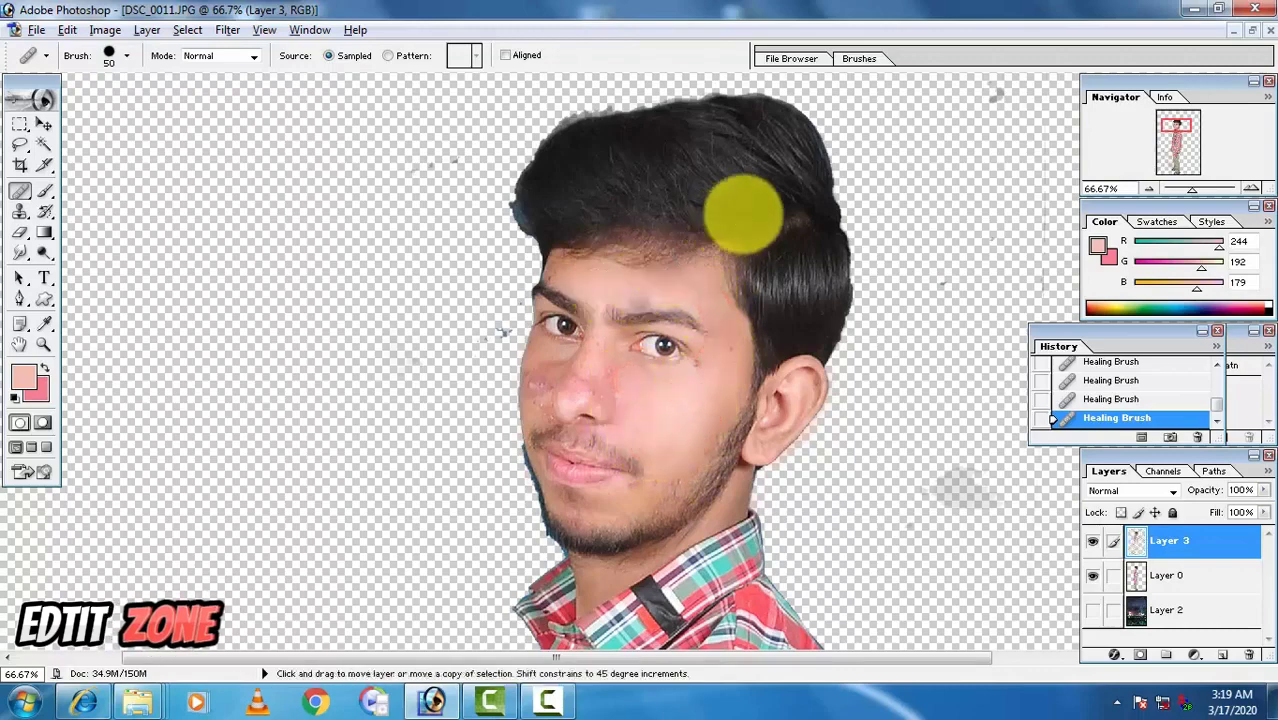
Heal the spots between the eyebrows and on the cheek beside the nose on Layer 3.
key("ctrl+alt+z")
key("ctrl+alt+z")
left_click(595, 287)
left_click(598, 288)
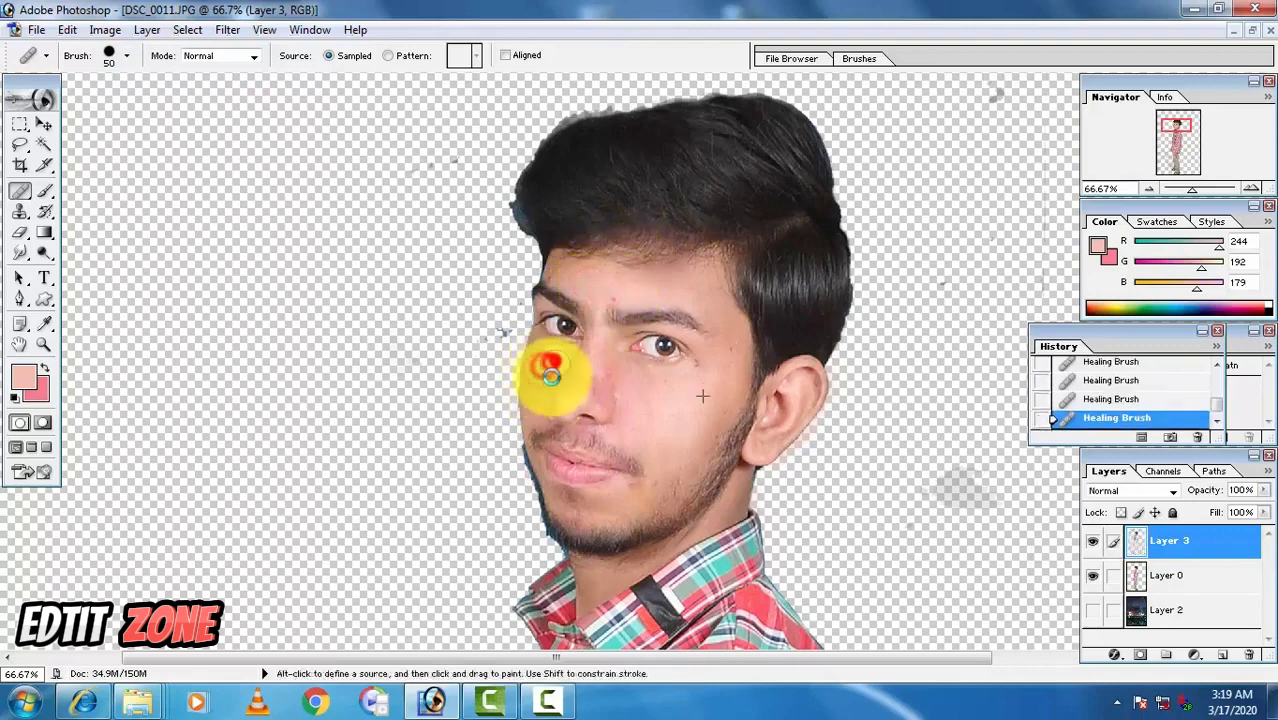
left_click(537, 410)
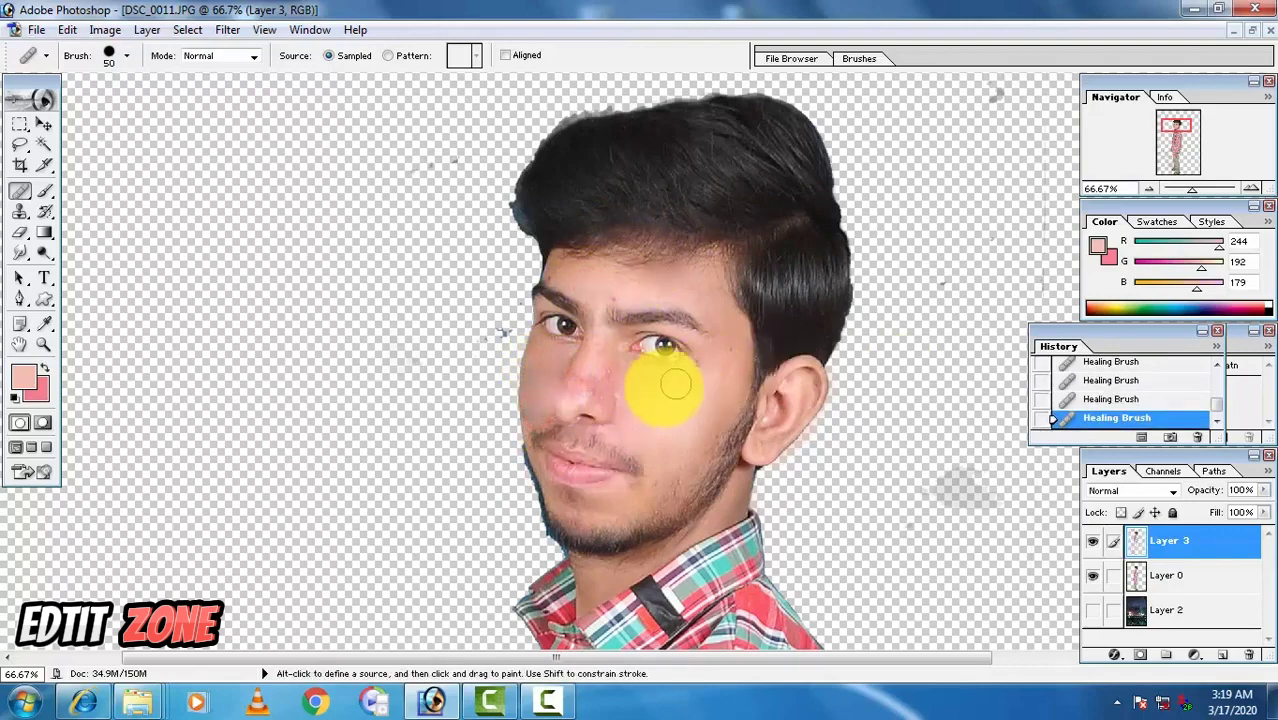
Reduce the Healing Brush diameter to 23 px and heal the redness on the nose.
right_click(639, 380)
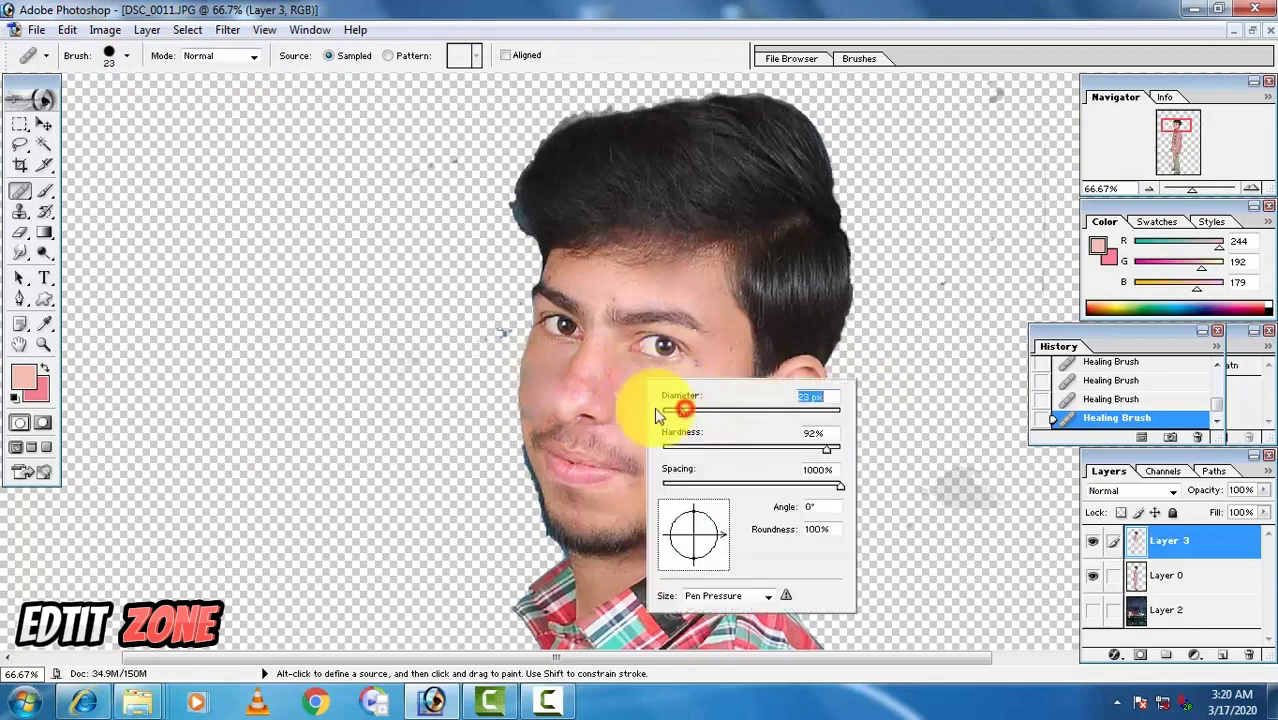
left_click(628, 376)
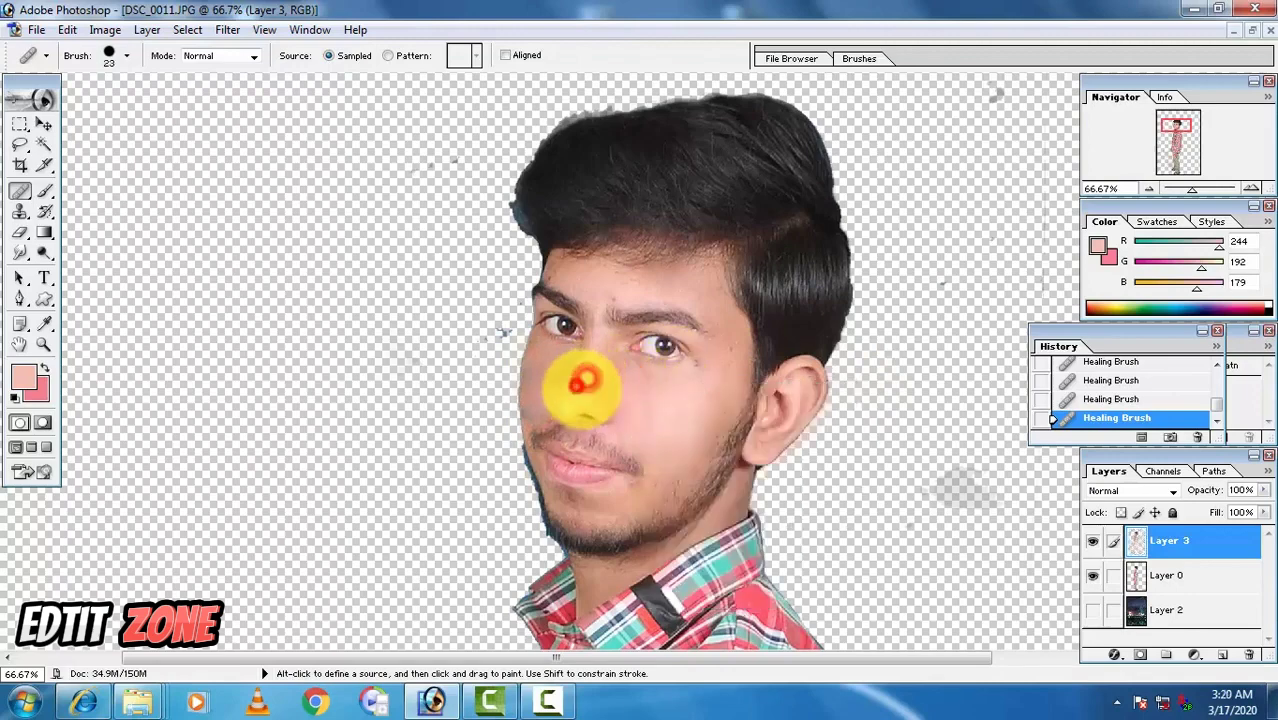
left_click(585, 380)
Paint over the face on Layer 3 with a 75 px Brush to even out the skin tone.
left_click(45, 192)
right_click(608, 266)
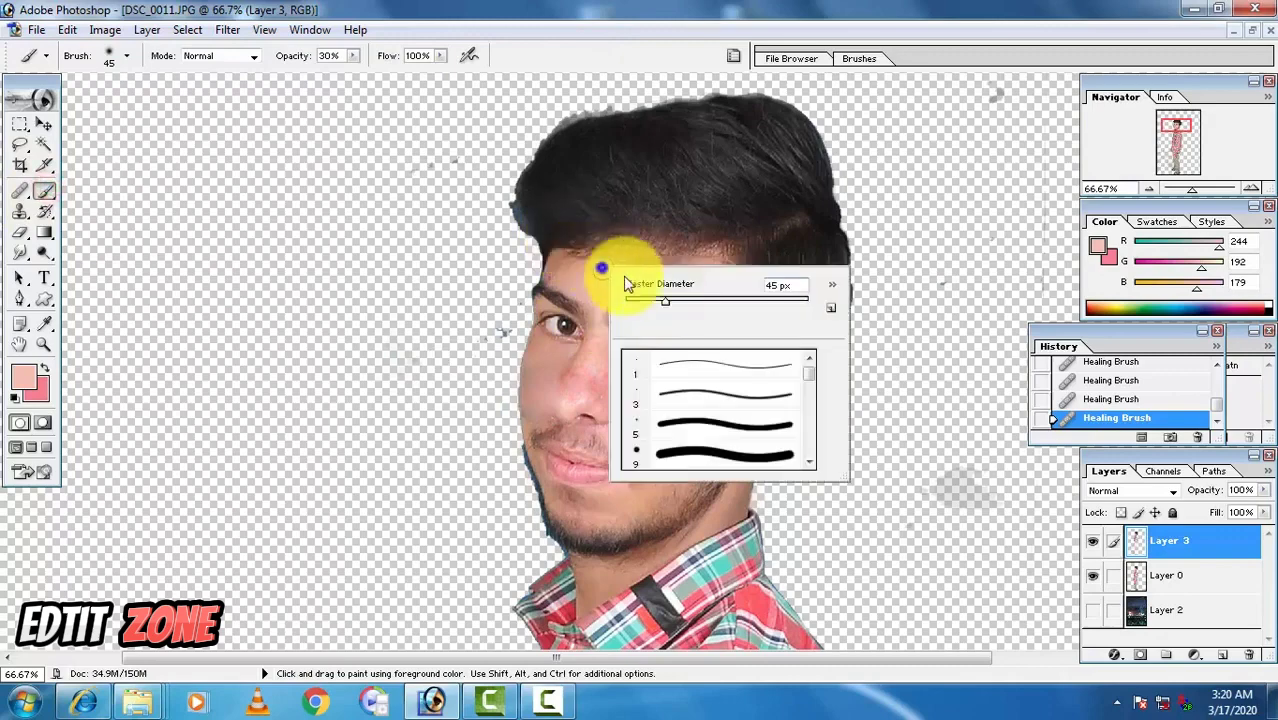
left_click(693, 297)
left_click(581, 275)
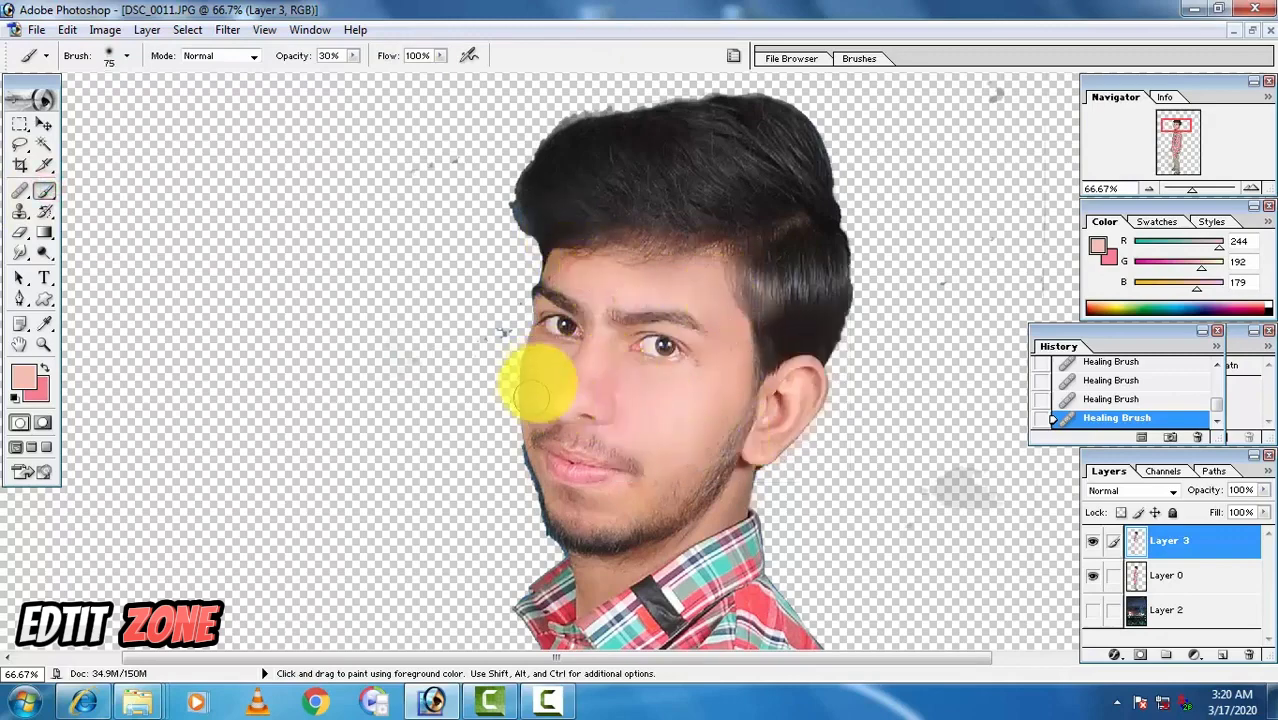
mouse_move(562, 474)
left_mouse_down()
mouse_move(619, 511)
mouse_move(747, 494)
mouse_move(773, 424)
mouse_move(761, 435)
mouse_move(819, 386)
mouse_move(765, 434)
mouse_move(719, 345)
left_mouse_up()
left_click(659, 487)
key("super")
left_click(732, 501)
left_click(598, 584)
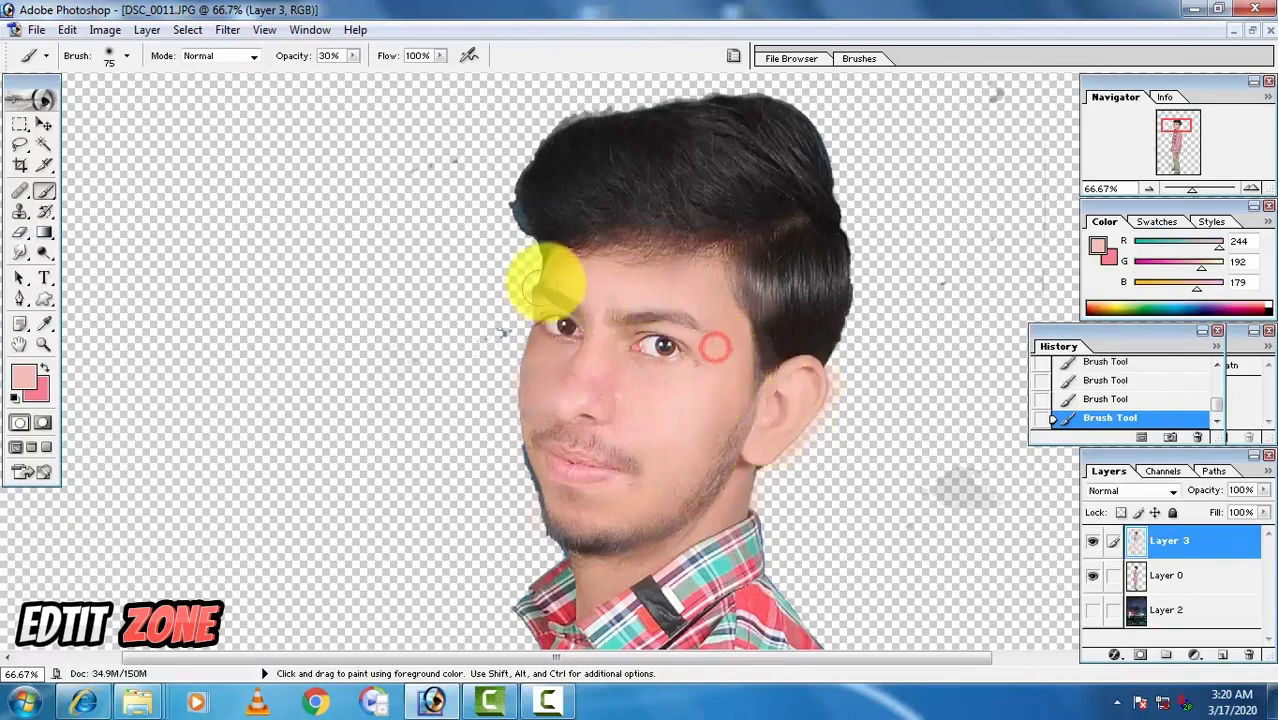
mouse_move(593, 301)
left_mouse_down()
mouse_move(576, 383)
mouse_move(593, 349)
mouse_move(548, 351)
mouse_move(571, 381)
mouse_move(618, 391)
mouse_move(666, 433)
mouse_move(630, 492)
left_mouse_up()
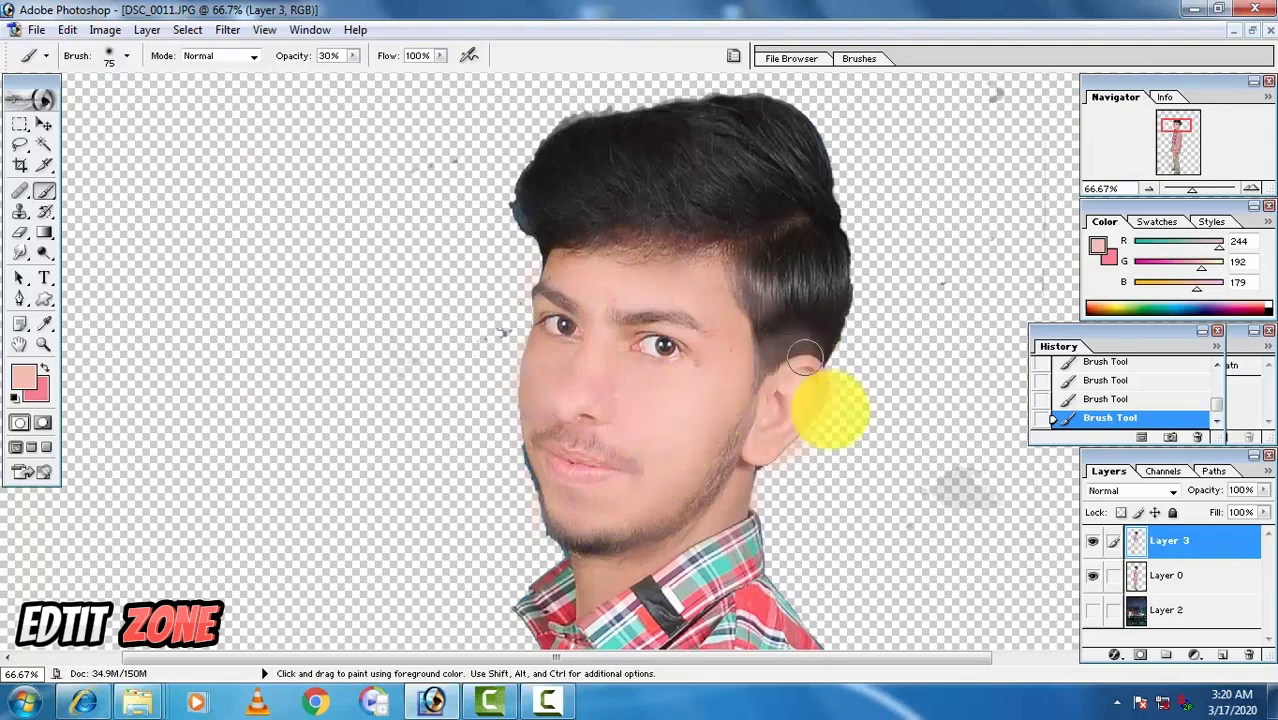
Hide Layer 3 and delete it.
left_click(1091, 541)
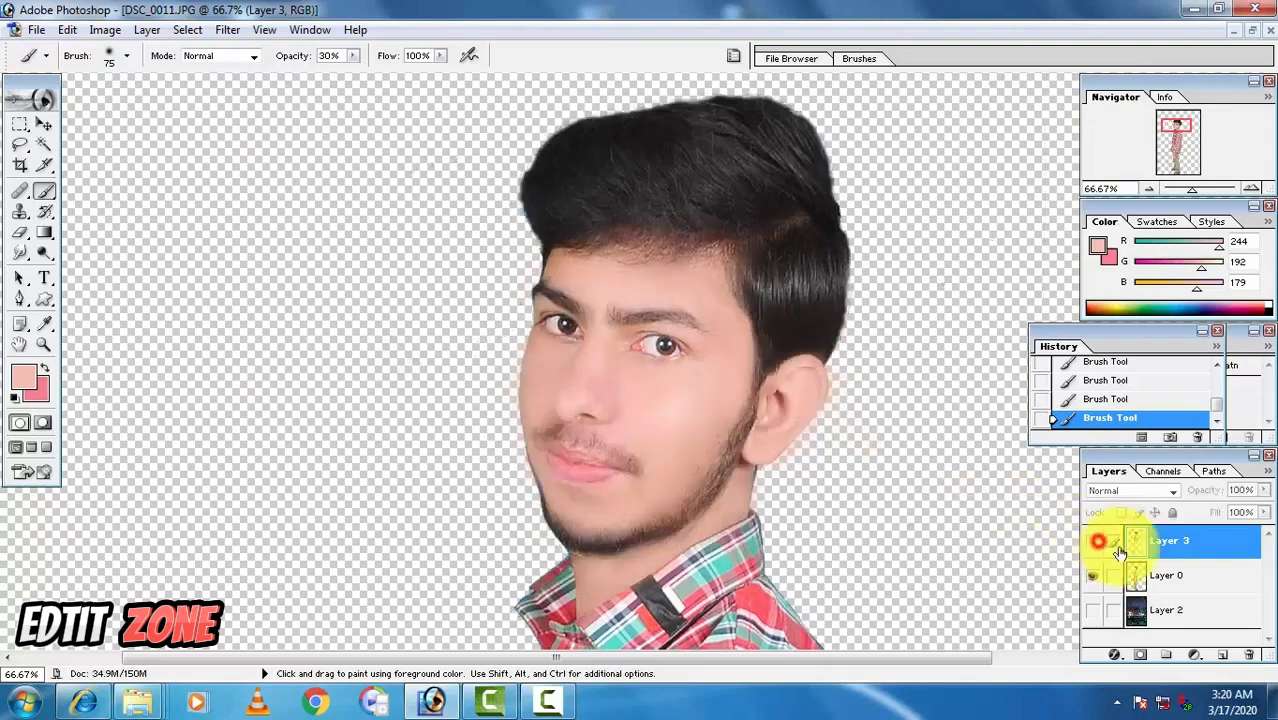
left_click(1255, 653)
key("ctrl+minus")
key("ctrl+minus")
key("ctrl+minus")
key("ctrl+minus")
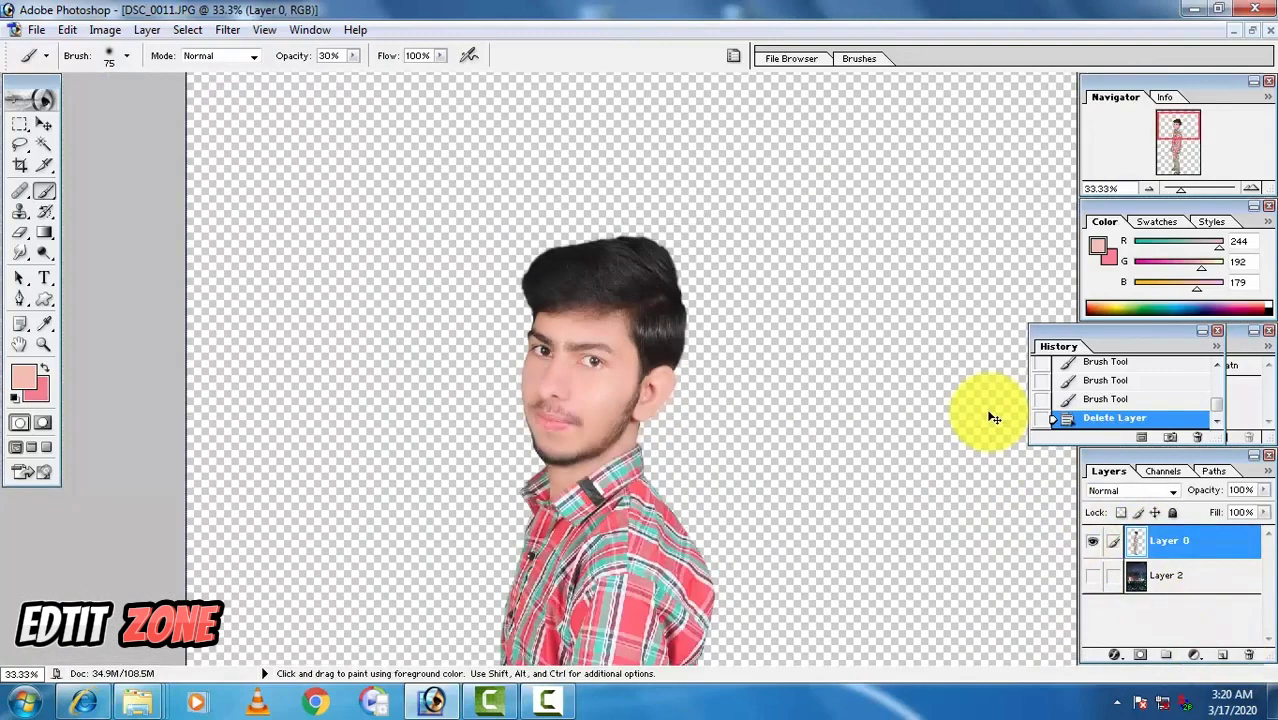
left_click(552, 700)
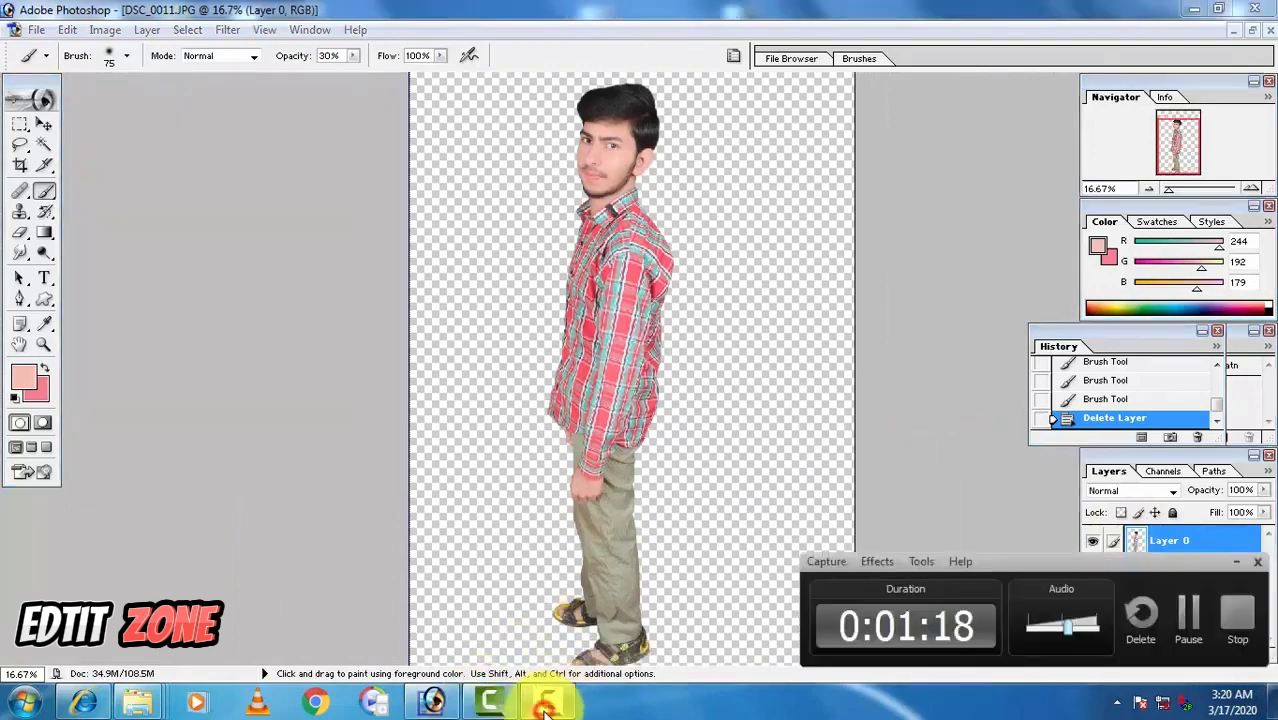
left_click(1233, 565)
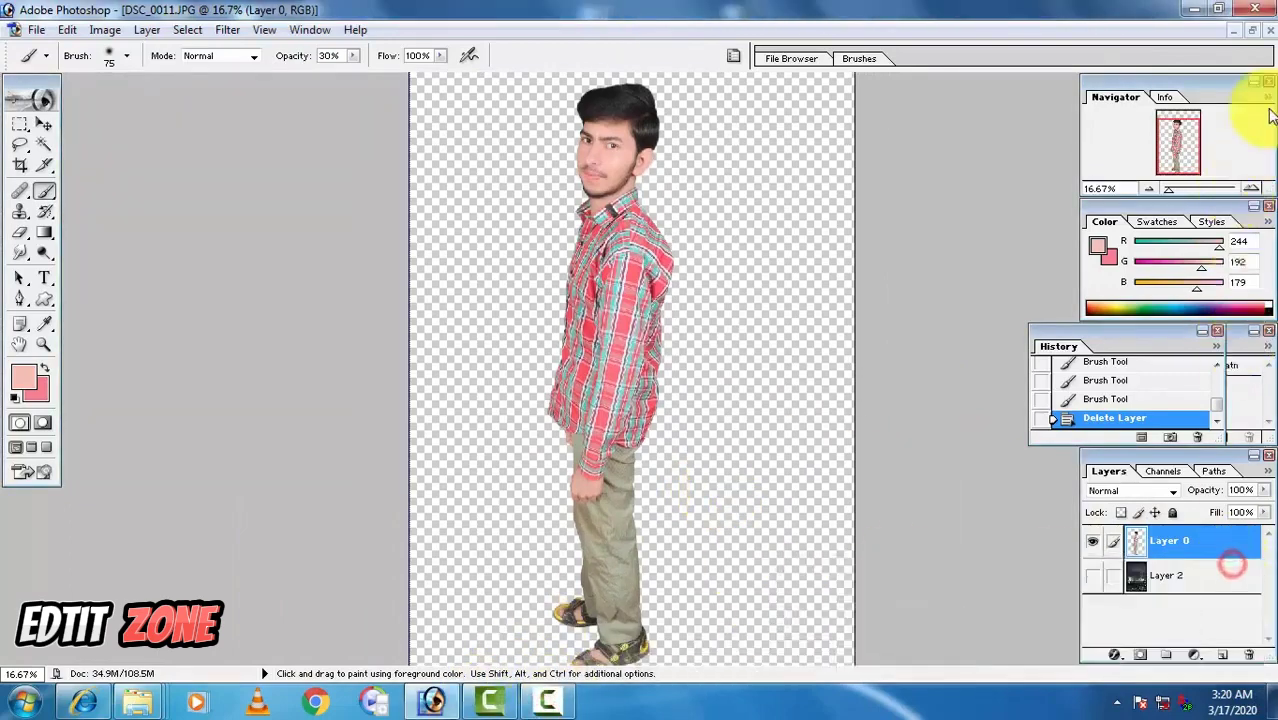
Copy the night railway background into DSC_0011.JPG as a new layer with the Move tool and maximize that document.
left_click(1251, 30)
left_click(844, 132)
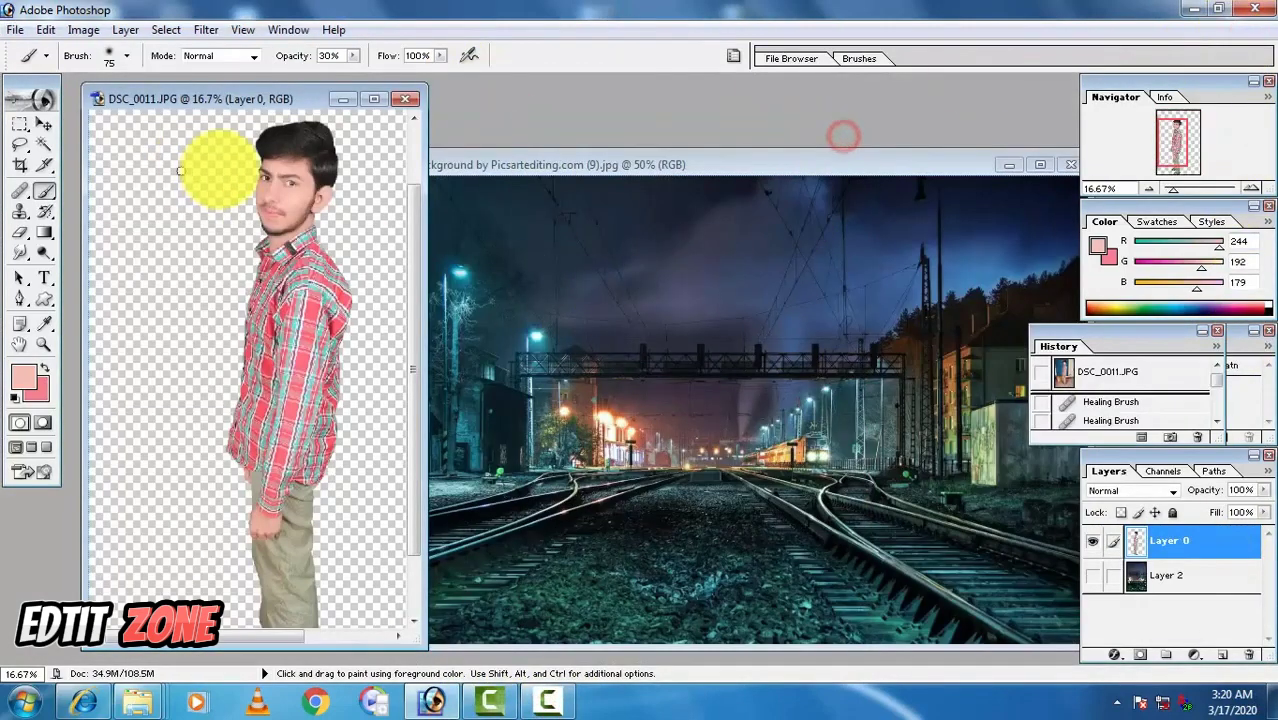
left_click(44, 124)
left_click(656, 296)
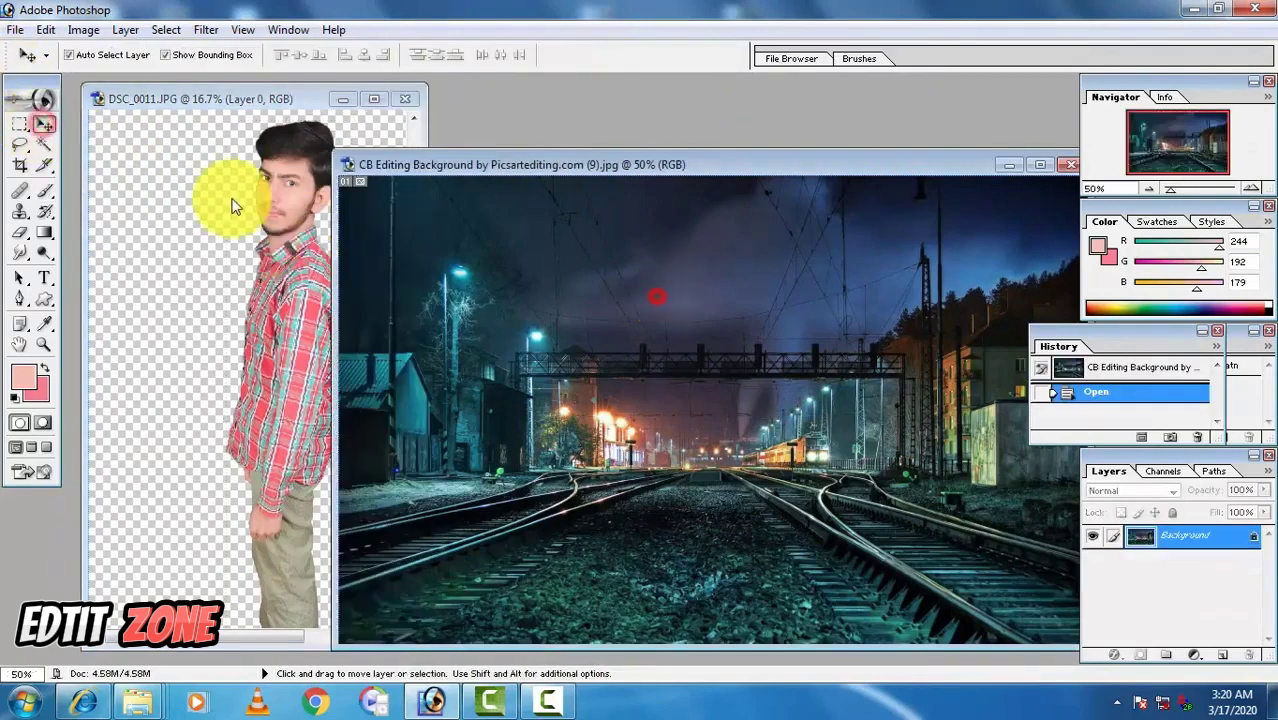
left_click_drag(206, 227, 208, 229)
left_click(373, 100)
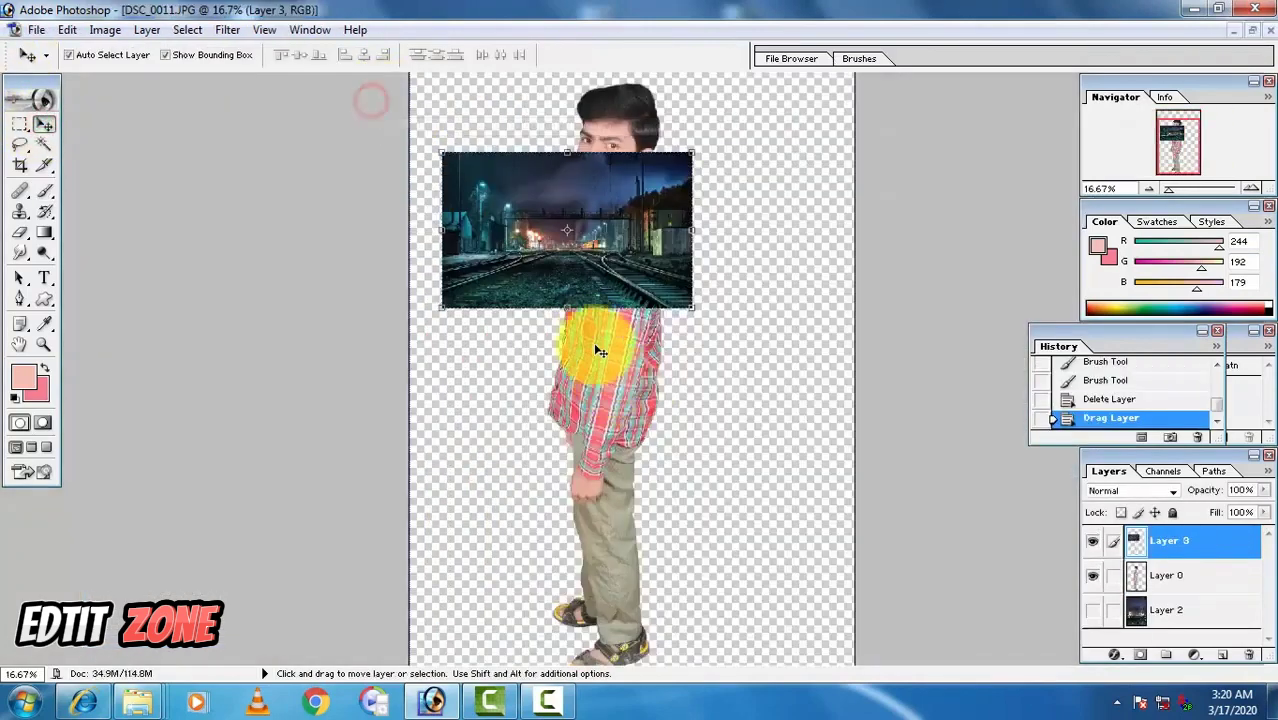
Enlarge the railway background layer with Free Transform until it covers the whole canvas.
key("ctrl+t")
left_click_drag(425, 300, 5, 708)
key("ctrl+minus")
key("ctrl+minus")
key("ctrl+minus")
left_click_drag(576, 407, 596, 436)
key("Return")
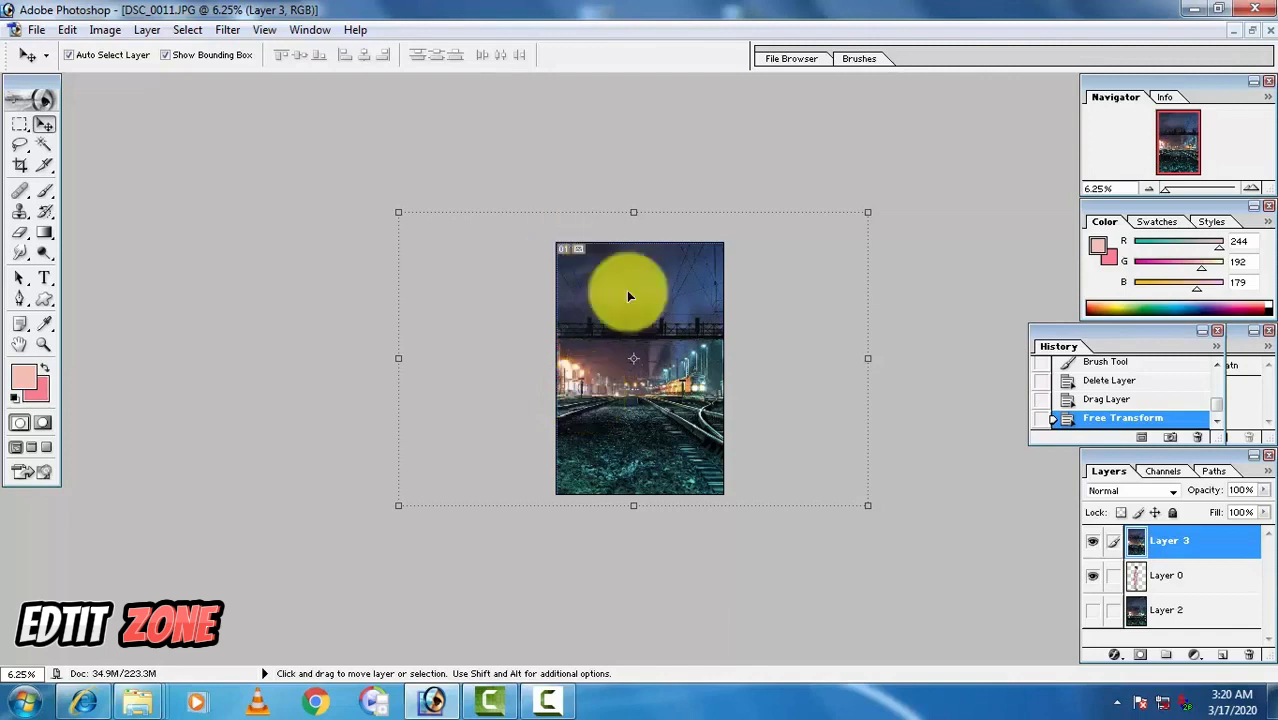
Scale the railway background to about 91.6% width and 88.5% height and reposition it to cover the canvas.
left_click_drag(398, 212, 418, 229)
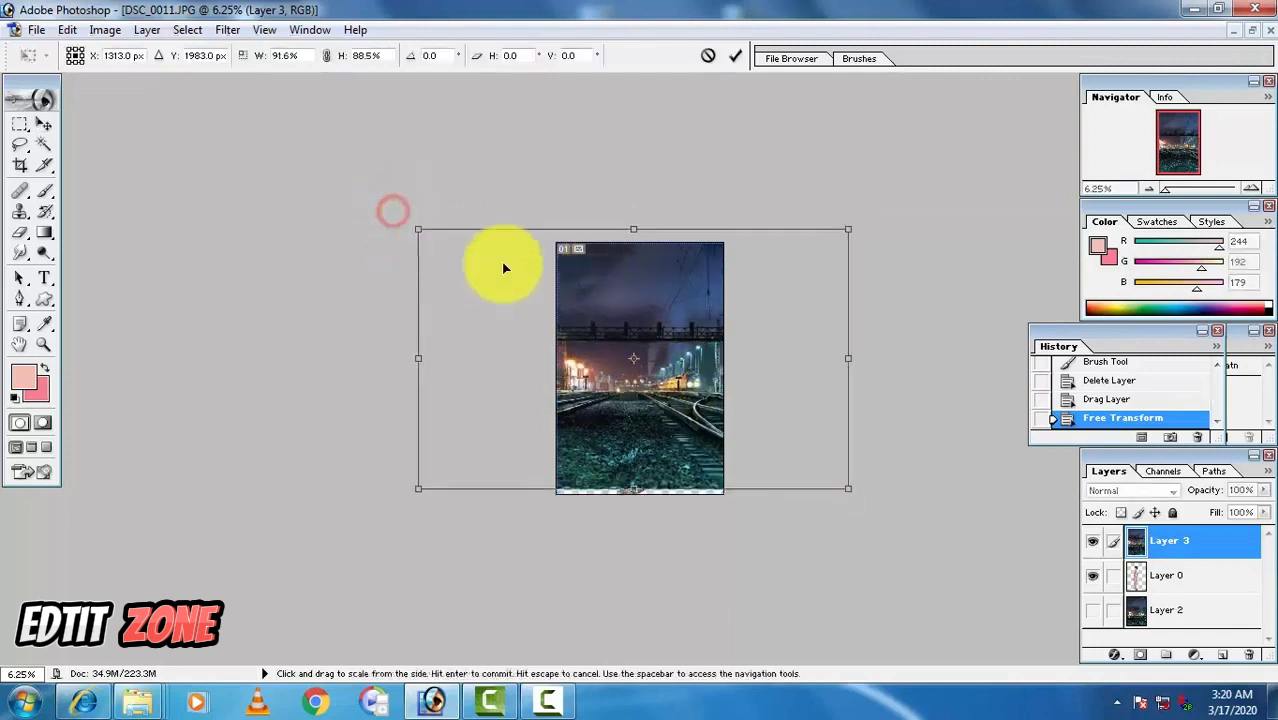
left_click_drag(634, 368, 639, 382)
key("Return")
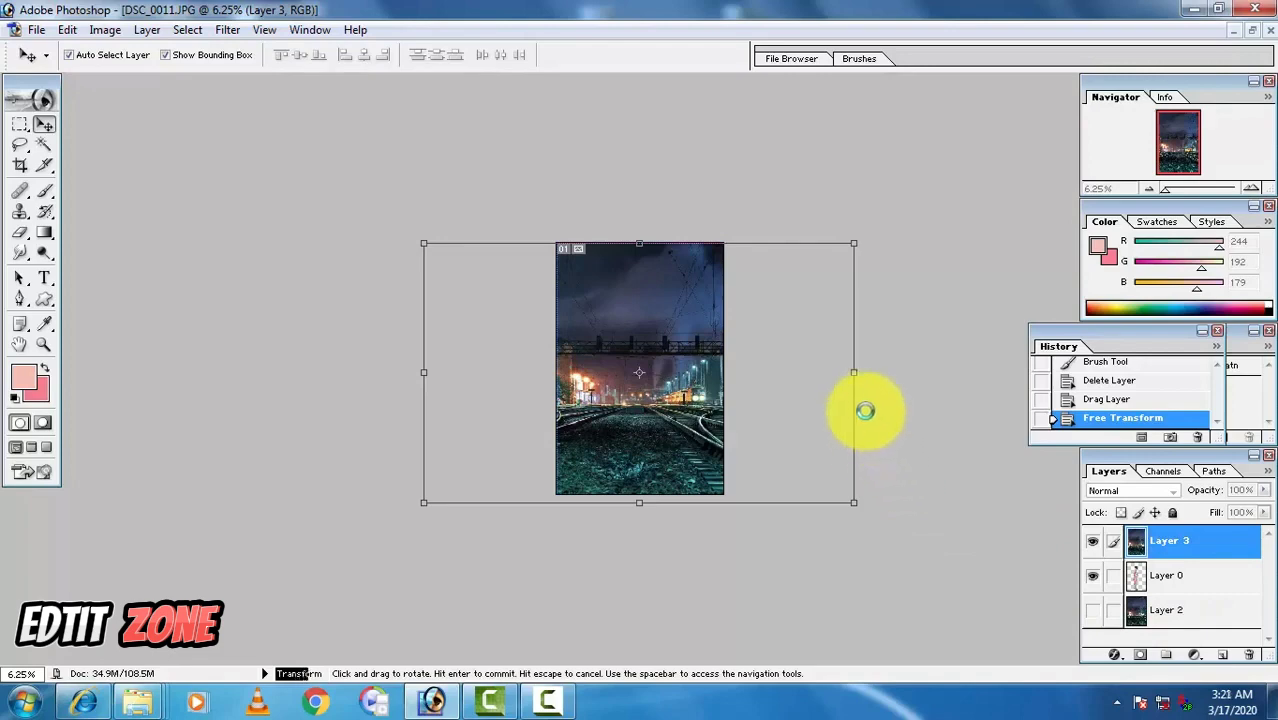
key("Return")
key("ctrl+0")
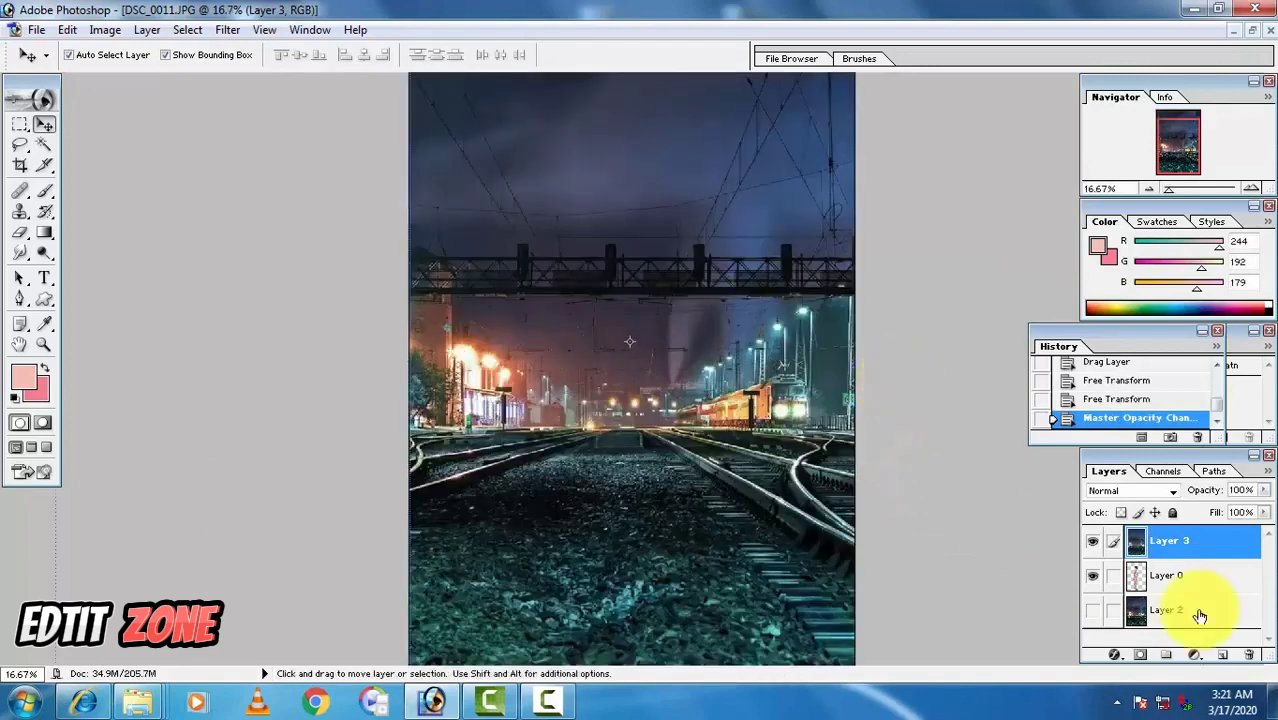
Move Layer 0 with the cut-out man above the railway background layer.
key("ctrl+minus")
left_click(1137, 578)
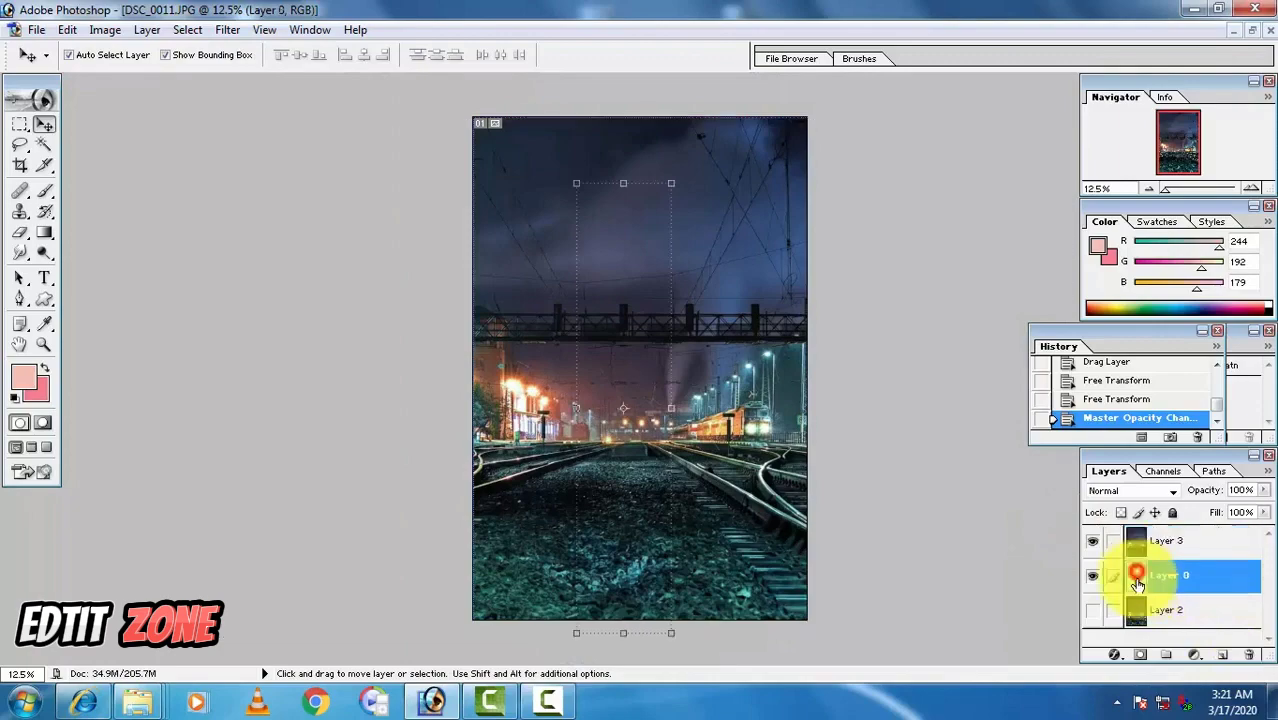
left_click_drag(1137, 585, 1128, 515)
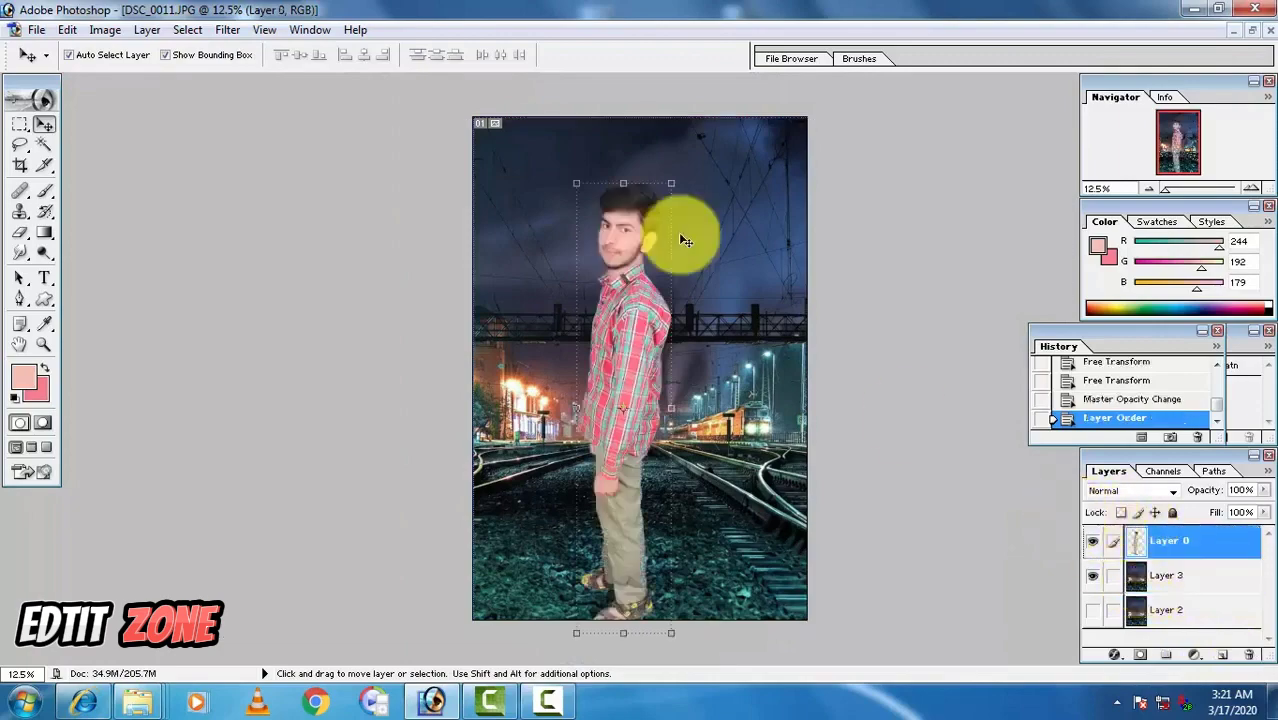
Start a Pen tool path beside the man's neck and bring it to the back tip of his shirt collar.
key("ctrl+plus")
key("ctrl+plus")
key("ctrl+plus")
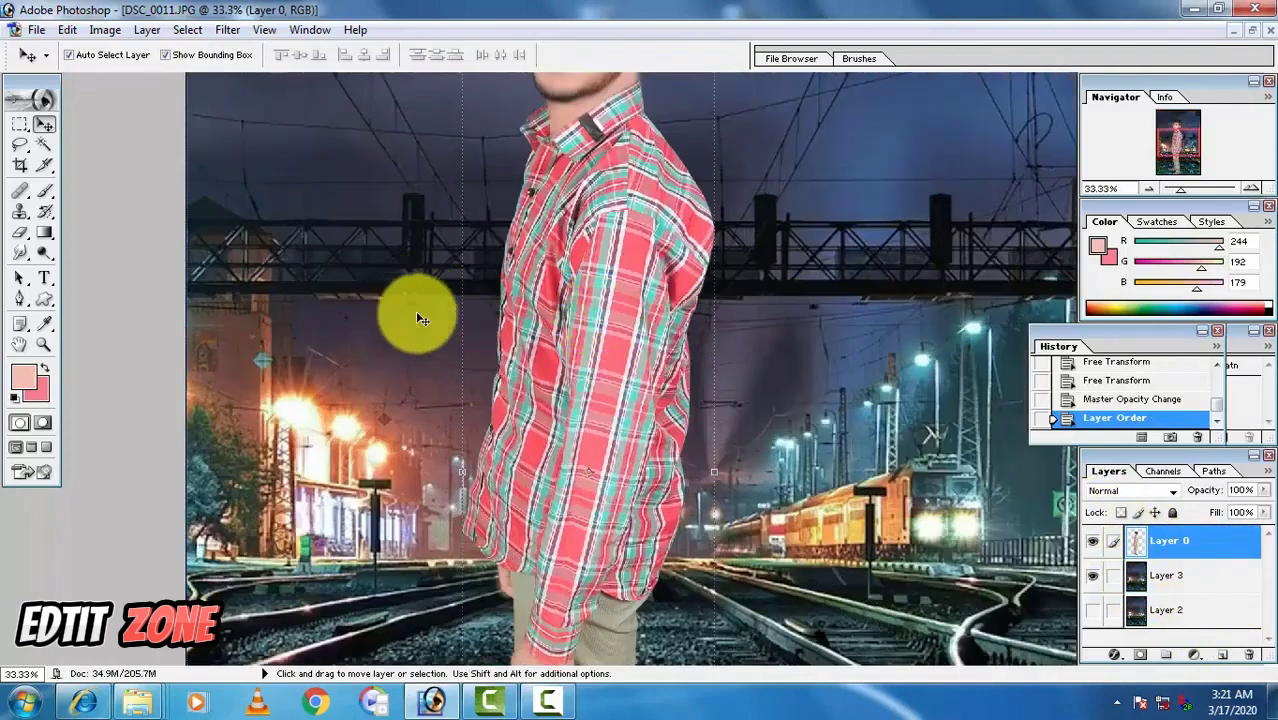
left_click(26, 296)
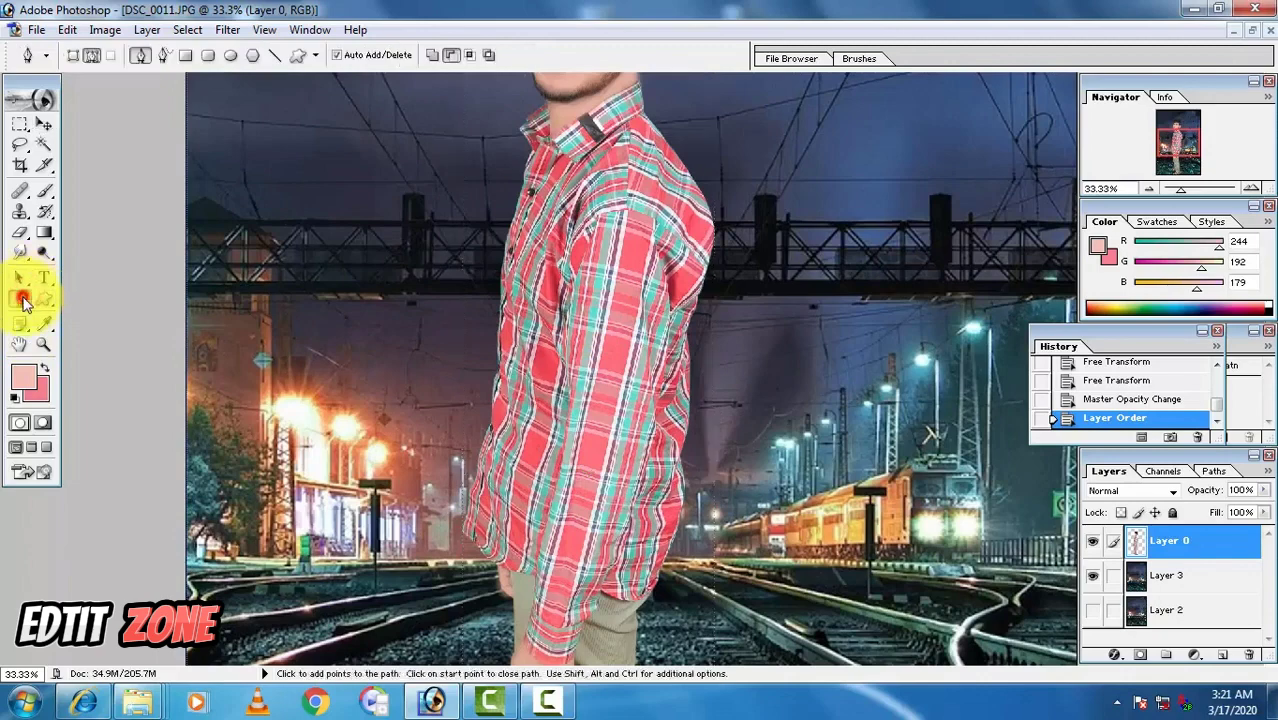
key("ctrl+plus")
key("ctrl+plus")
left_click_drag(410, 251, 435, 502)
left_click_drag(462, 240, 418, 528)
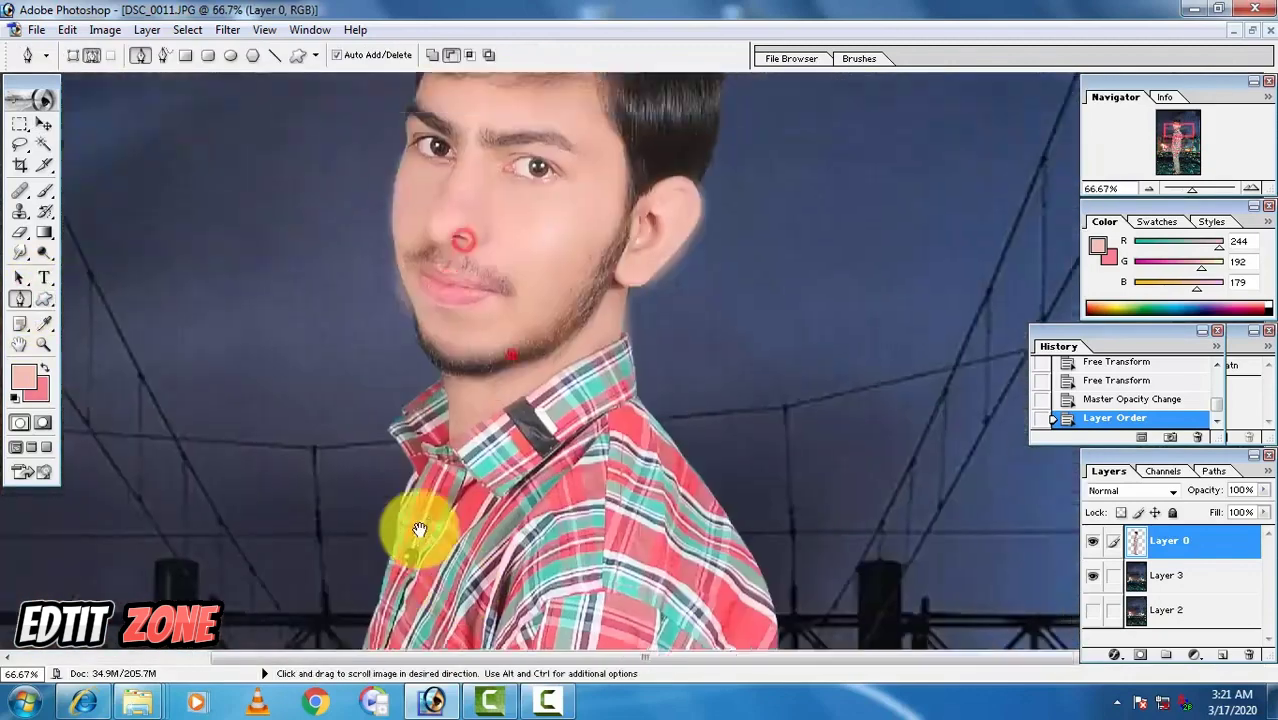
left_click(800, 319)
left_click(655, 353)
left_click(655, 351)
left_click(628, 335)
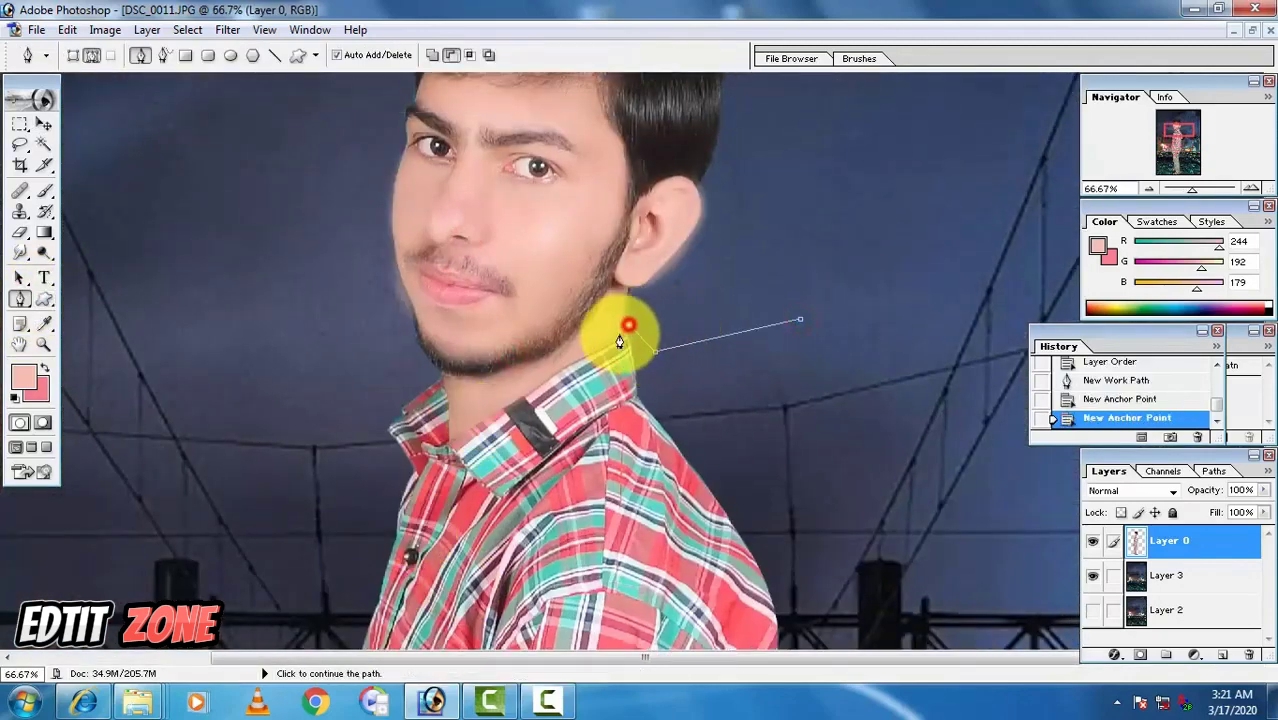
left_click(621, 337)
Trace the path along the collar's upper edge from its back tip to the black tab.
key("ctrl+plus")
key("ctrl+plus")
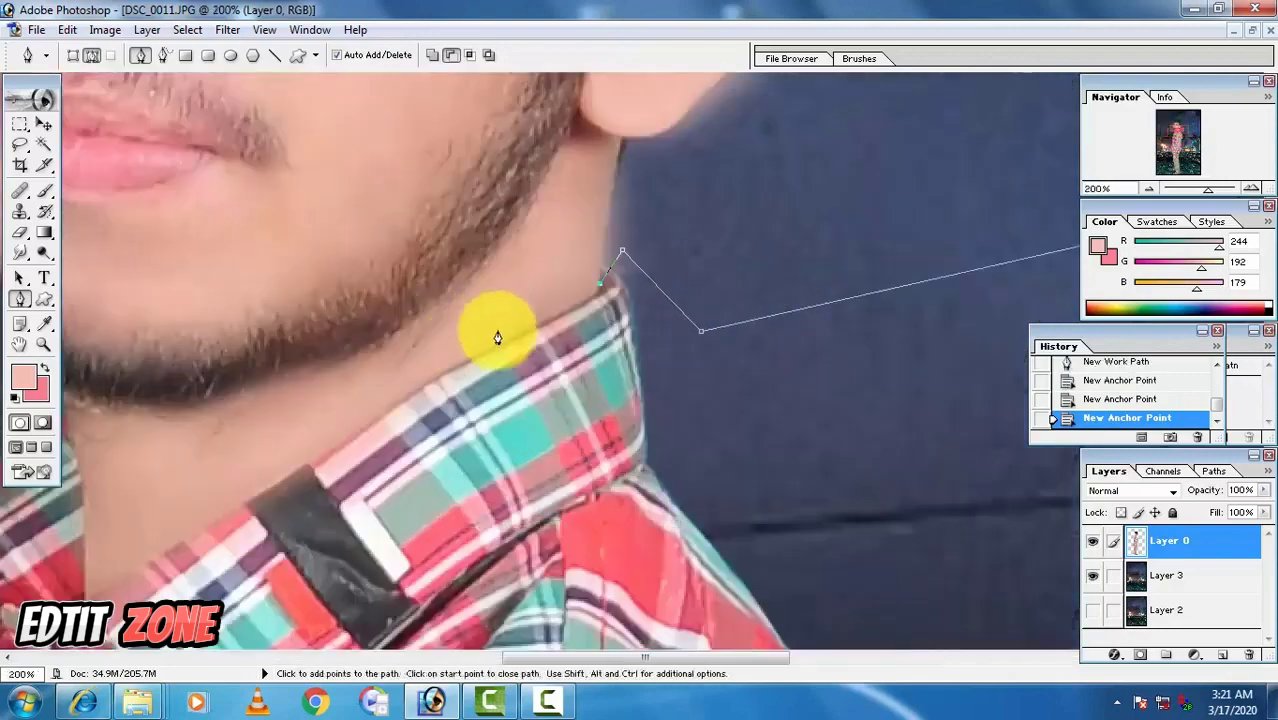
left_click_drag(501, 345, 481, 354)
left_click_drag(375, 420, 540, 317)
left_click(458, 362)
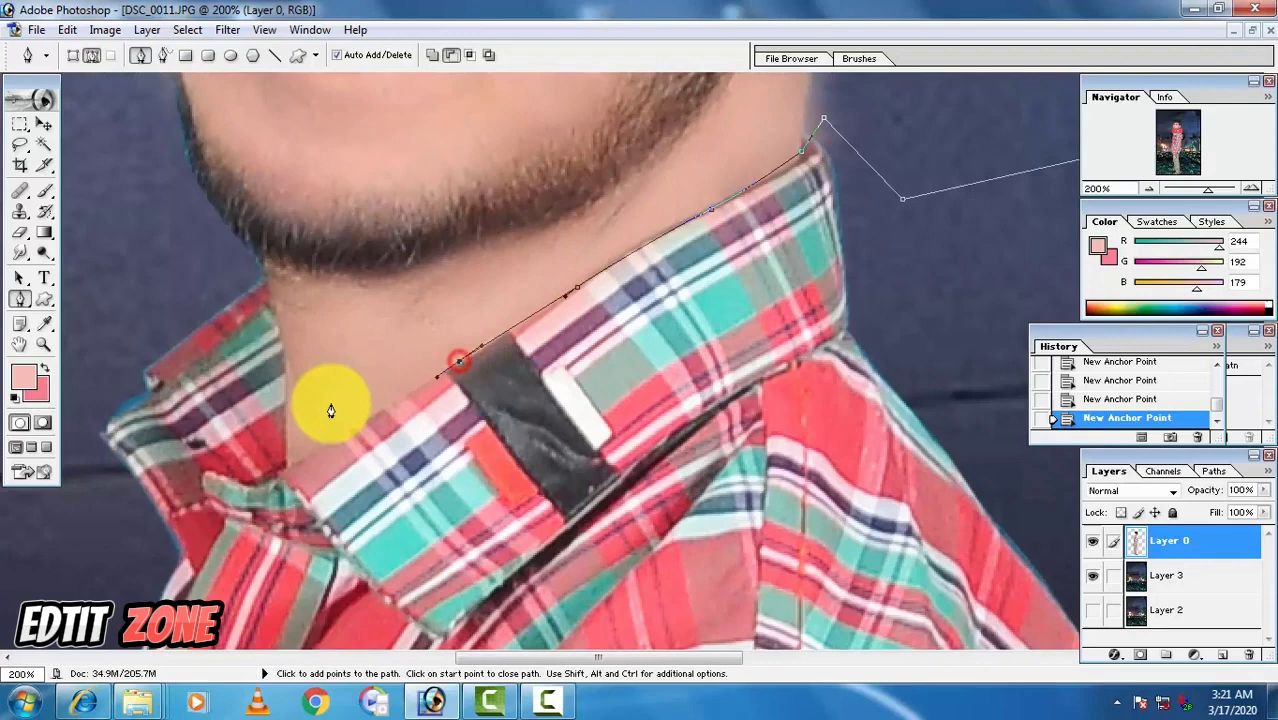
Continue the path to the collar's front opening and up the front edge of the neck to just below the beard.
left_click(287, 467)
left_click(287, 393)
left_click(286, 352)
left_click_drag(272, 296, 268, 280)
left_click_drag(241, 276, 193, 260)
key("ctrl+z")
left_click(255, 272)
Extend the path outside the body, down past the front of the shirt to beside the man's hand.
key("ctrl+minus")
key("ctrl+minus")
key("ctrl+minus")
key("ctrl+minus")
key("ctrl+minus")
key("ctrl+minus")
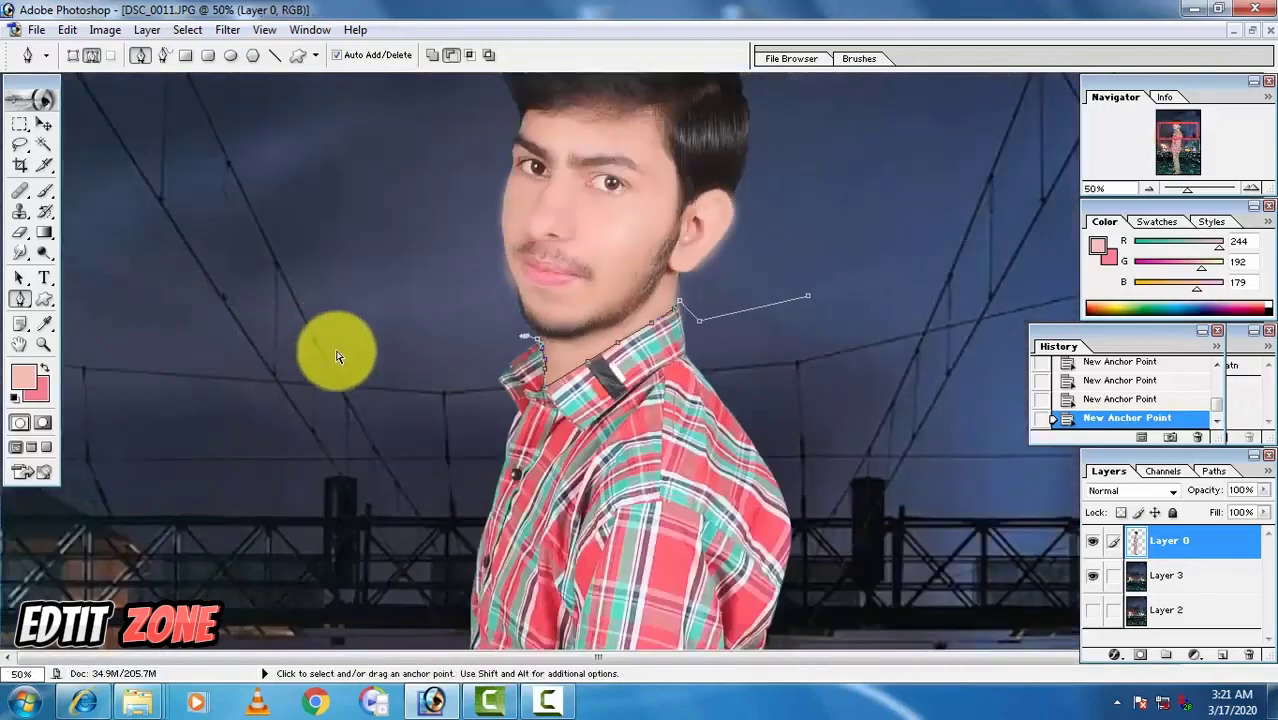
left_click(517, 553)
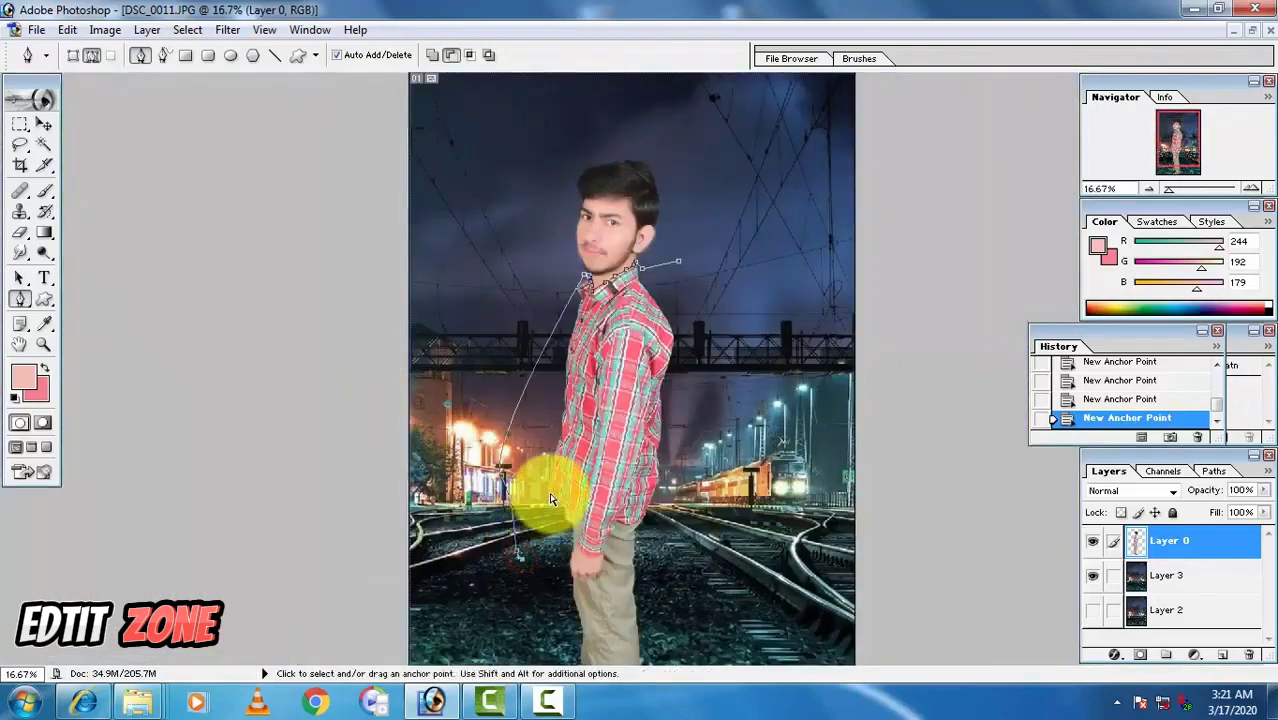
Trace the path along the front shirt hem, between the shirt and the hand and trousers, up to the sleeve.
key("ctrl+plus")
key("ctrl+plus")
key("ctrl+plus")
key("ctrl+plus")
key("ctrl+plus")
key("ctrl+plus")
left_click_drag(414, 508, 519, 316)
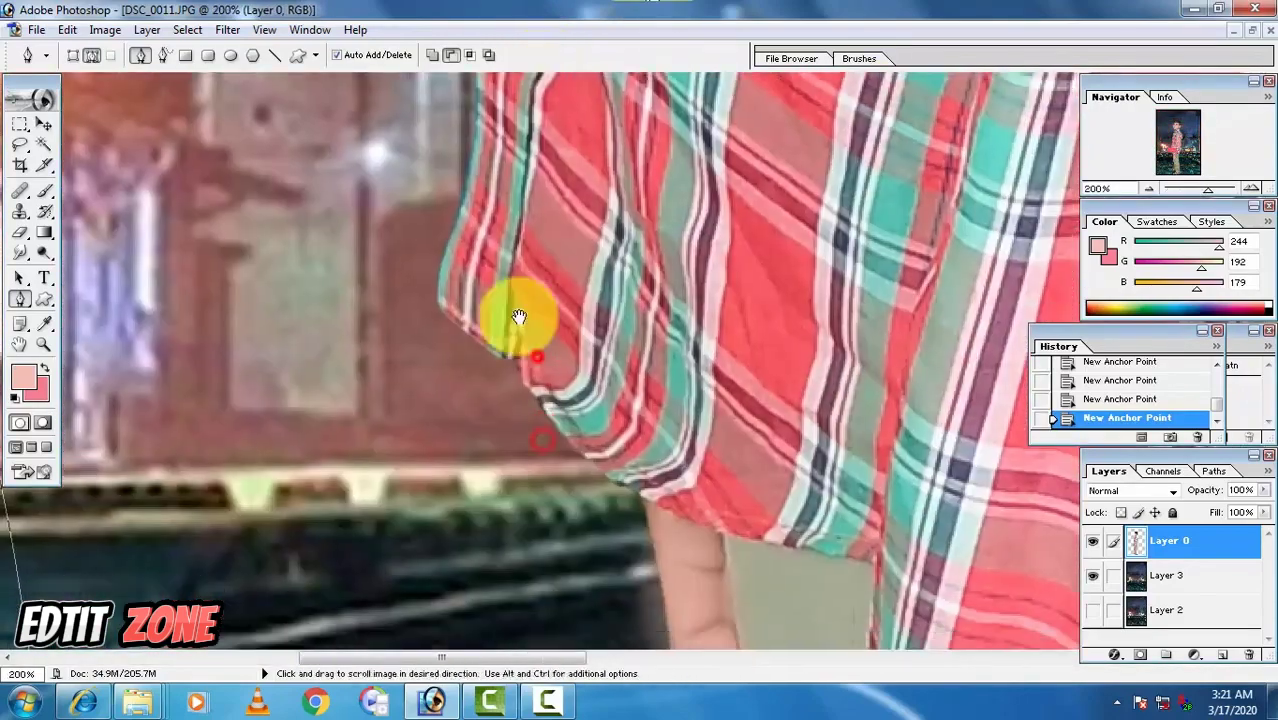
left_click_drag(442, 462, 460, 280)
left_click_drag(461, 322, 722, 334)
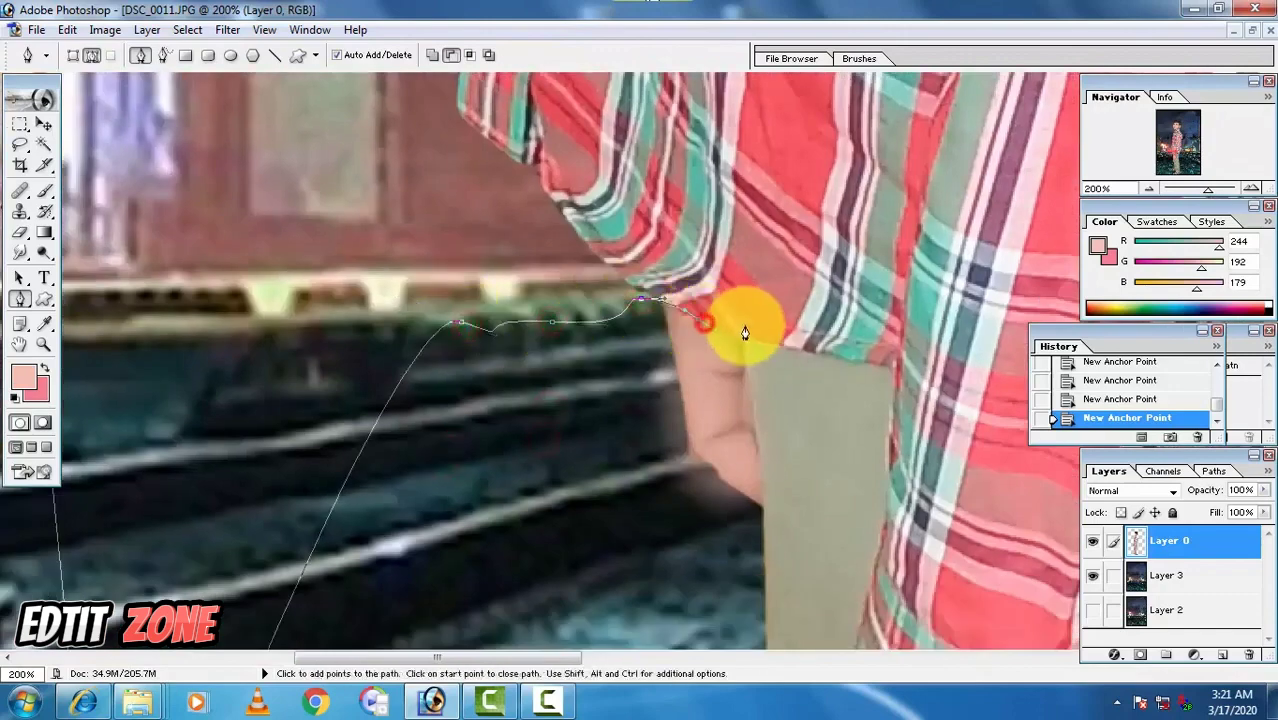
left_click(789, 354)
left_click_drag(877, 370, 526, 189)
left_click(533, 186)
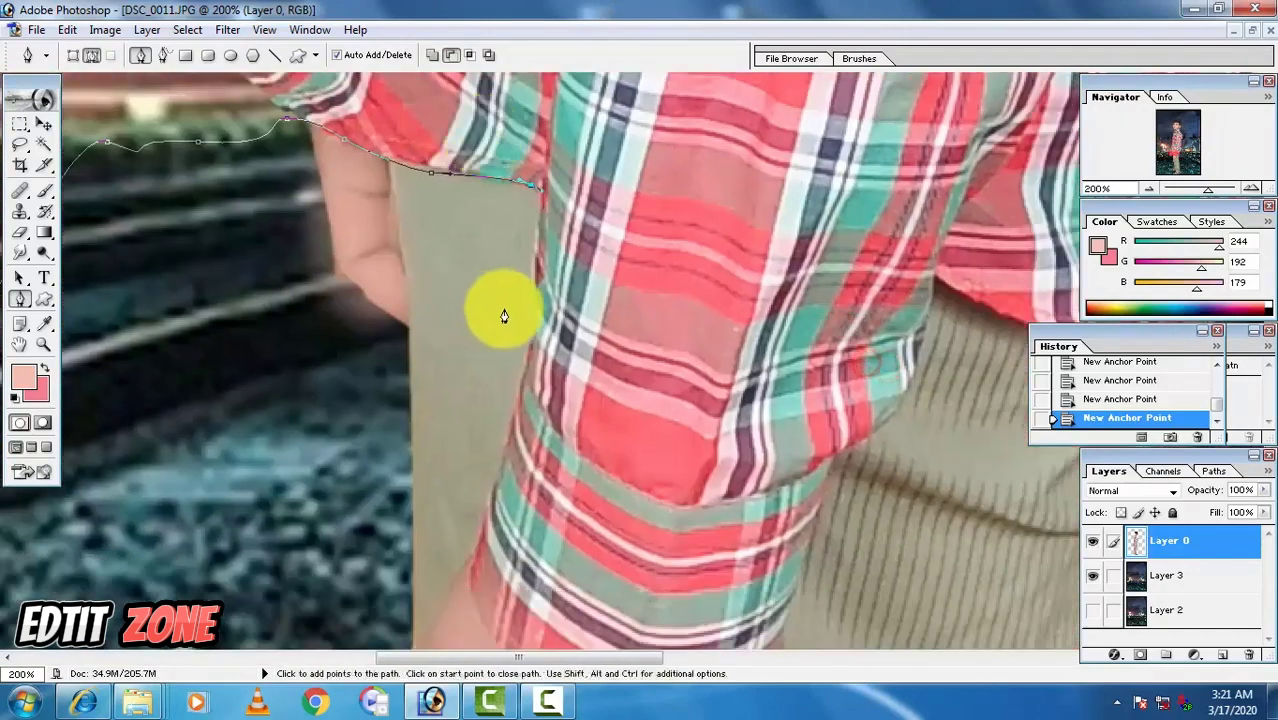
Trace the path down the front edge of the sleeve to the lower part of the cuff.
left_click(530, 288)
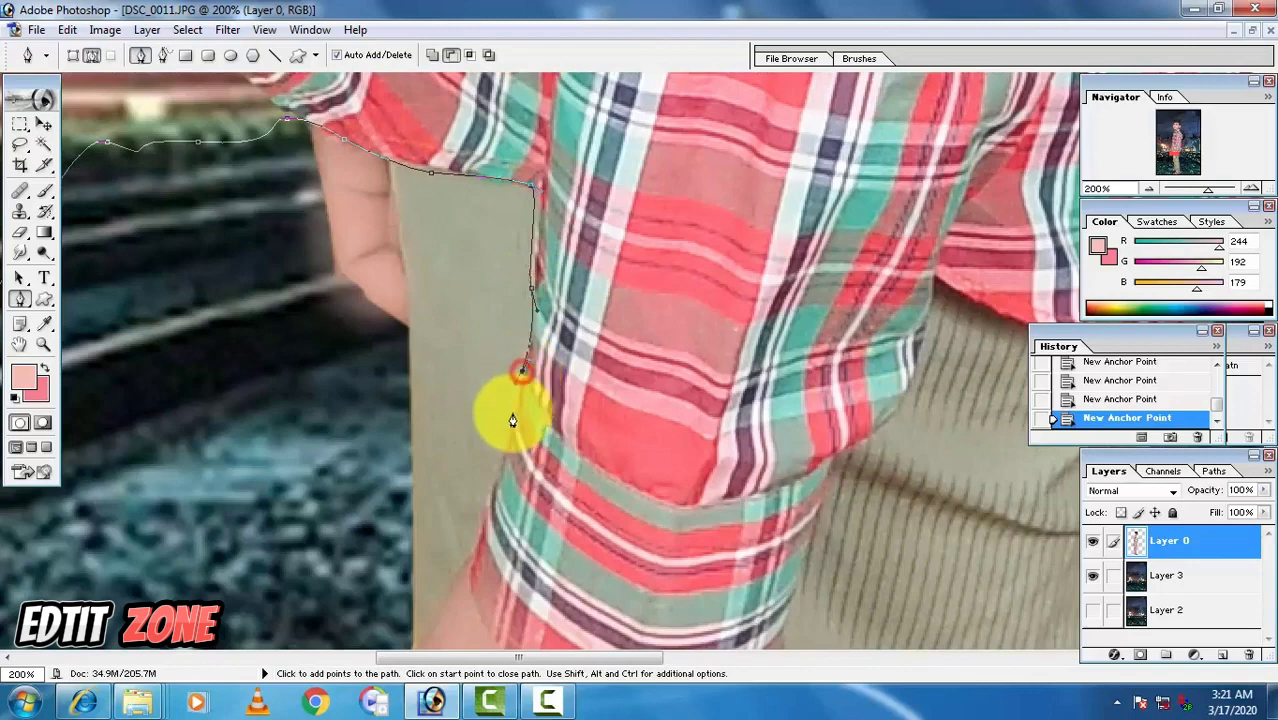
left_click(500, 460)
scroll(495, 400, "down", 2)
left_click(477, 348)
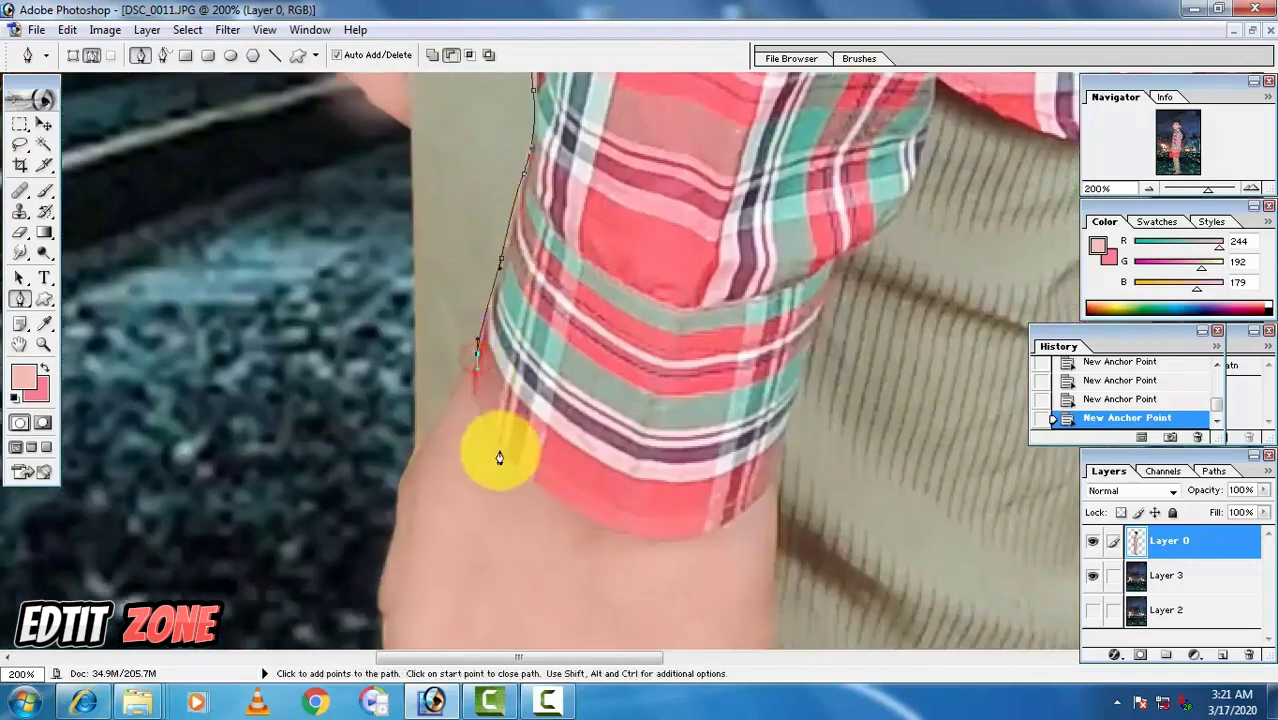
Continue the path around the cuff's lower edge and up its rear side to the underside of the elbow.
left_click(608, 537)
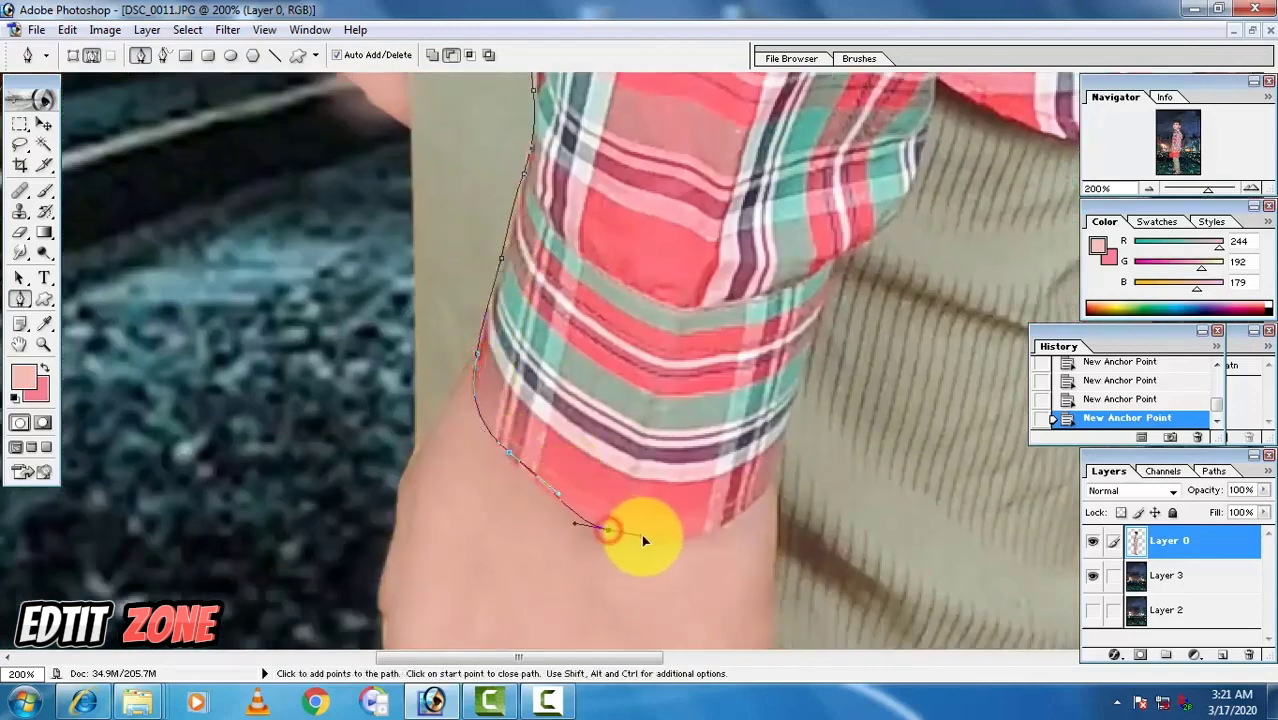
left_click_drag(735, 543, 441, 485)
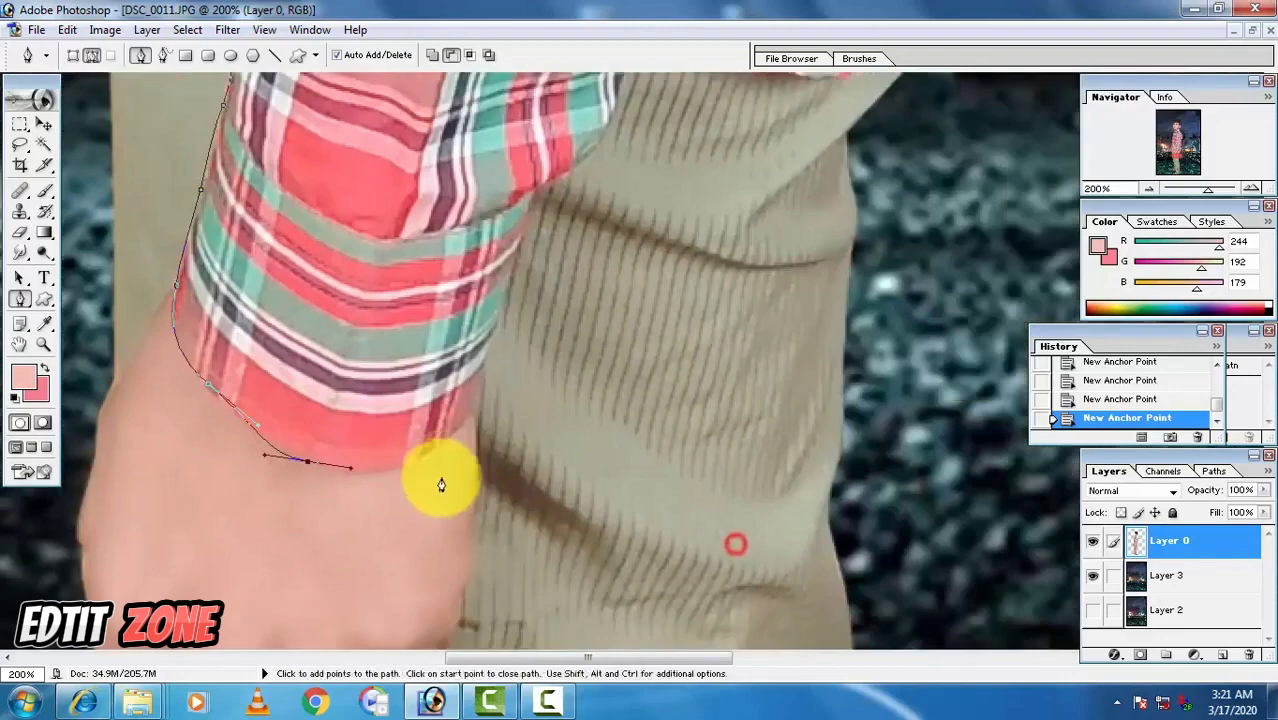
left_click(466, 421)
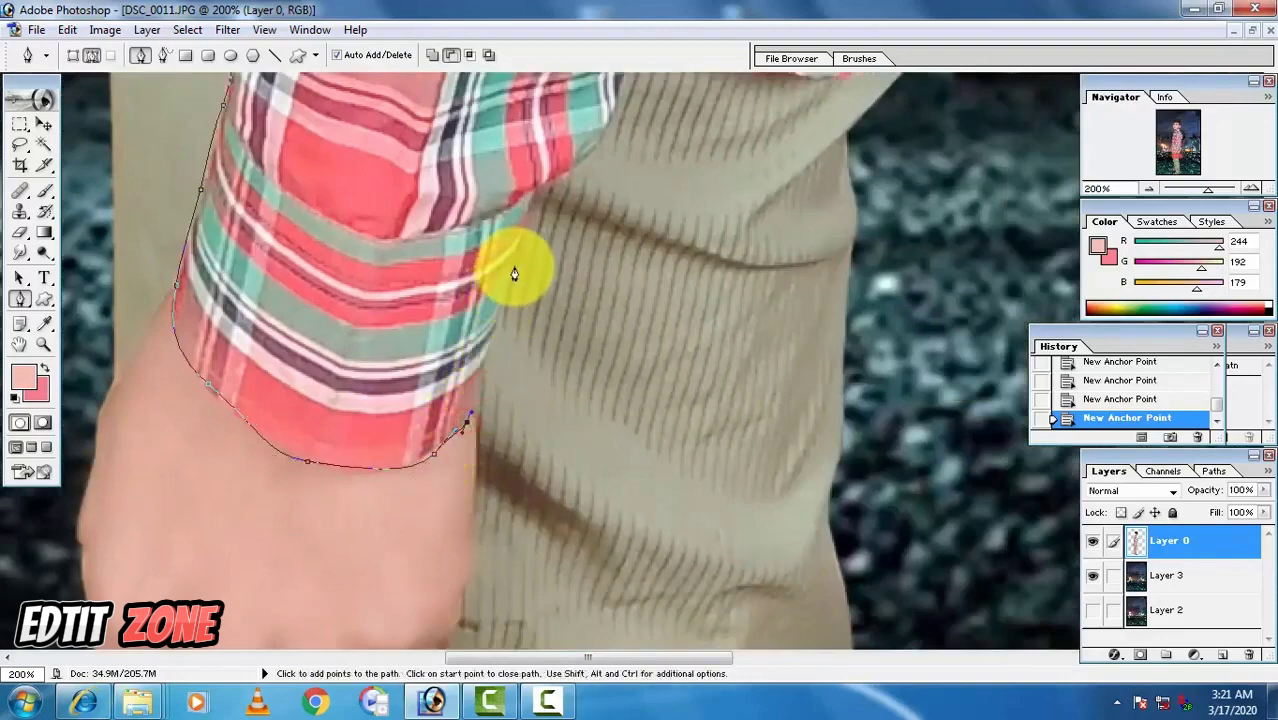
left_click(537, 190)
left_click_drag(542, 191, 293, 305)
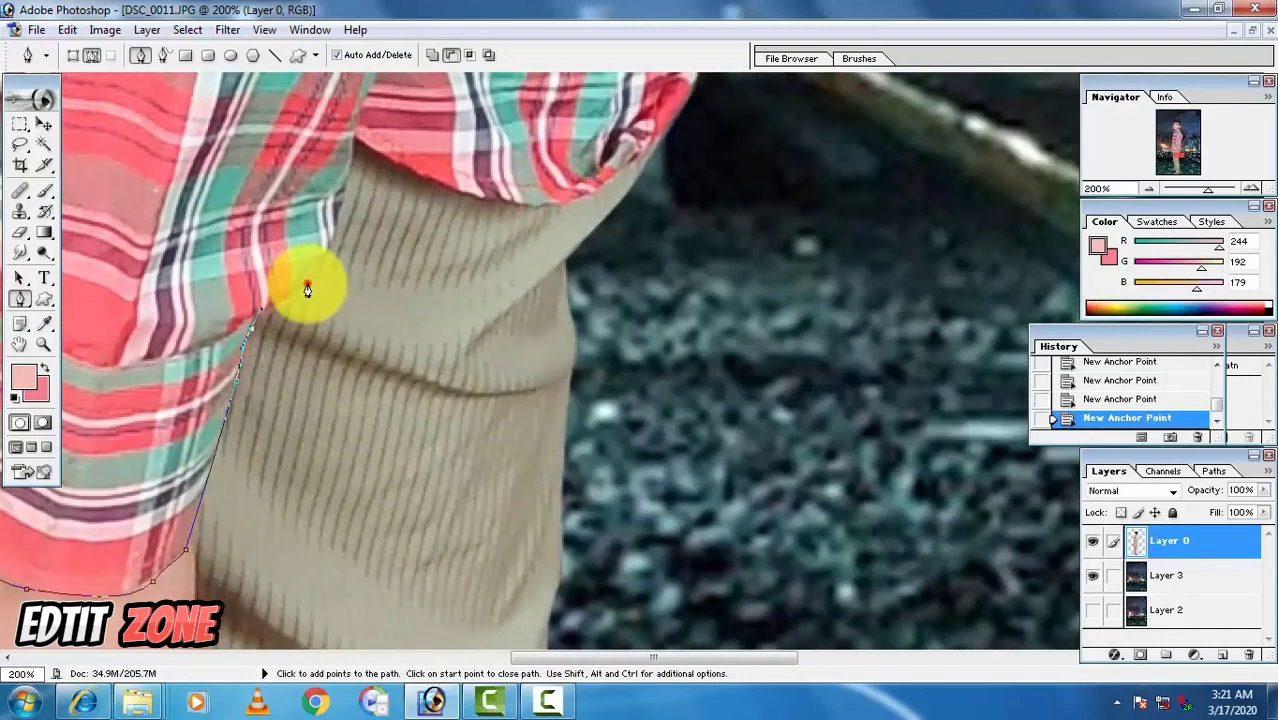
Trace the path around the elbow and along the shirt's rear hem to its back corner.
left_click(307, 285)
left_click(341, 207)
left_click(355, 137)
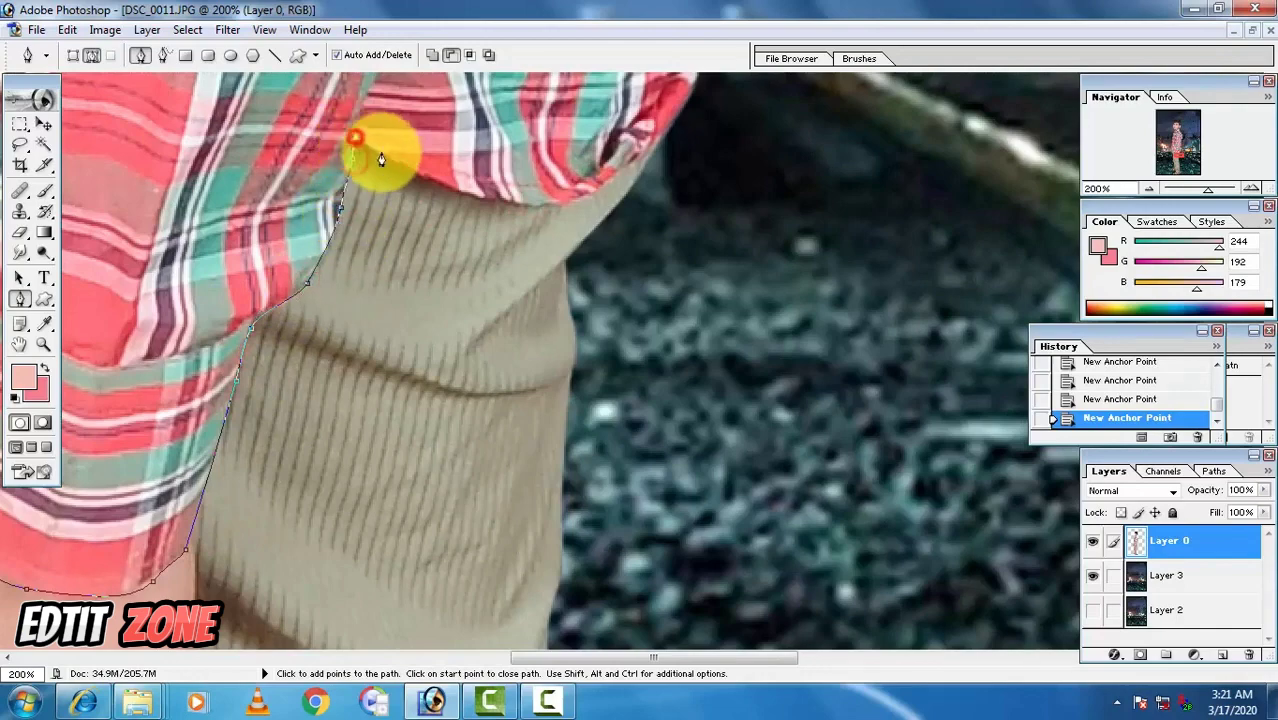
left_click_drag(587, 193, 479, 308)
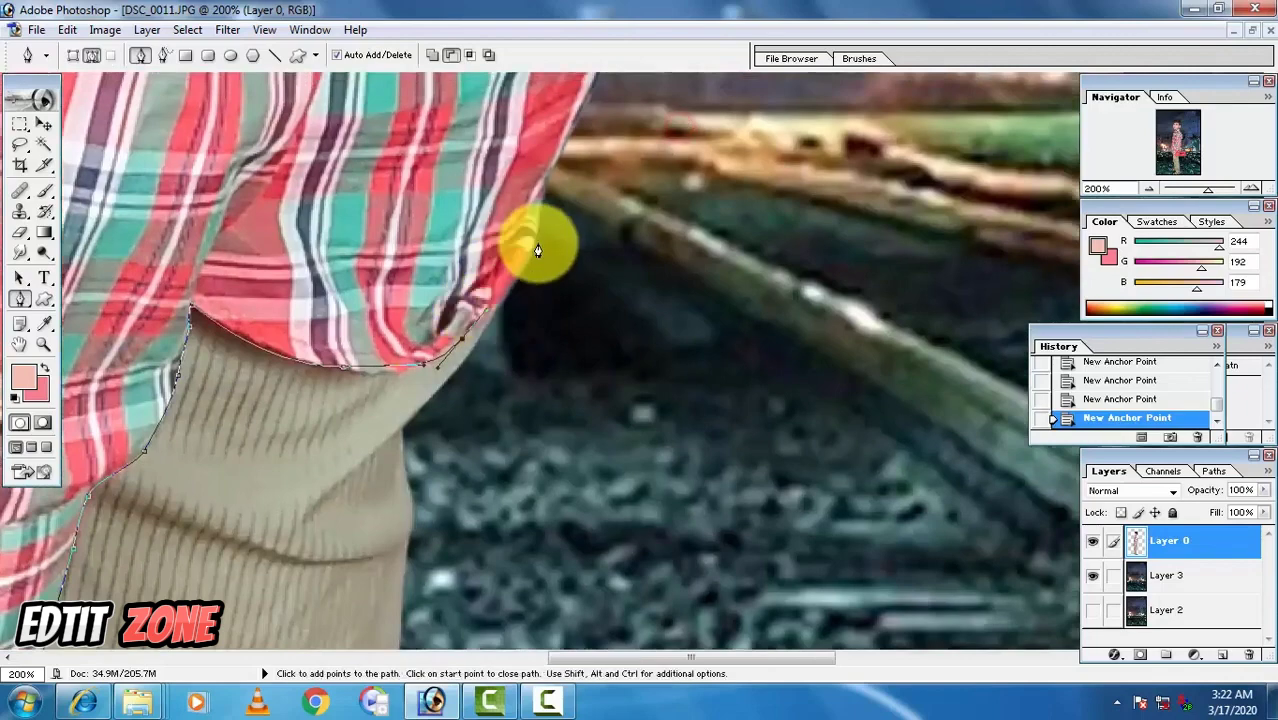
Close the path through the background behind the man's back and turn it into a selection.
key("ctrl+minus")
key("ctrl+minus")
key("ctrl+minus")
key("ctrl+minus")
key("ctrl+minus")
key("ctrl+minus")
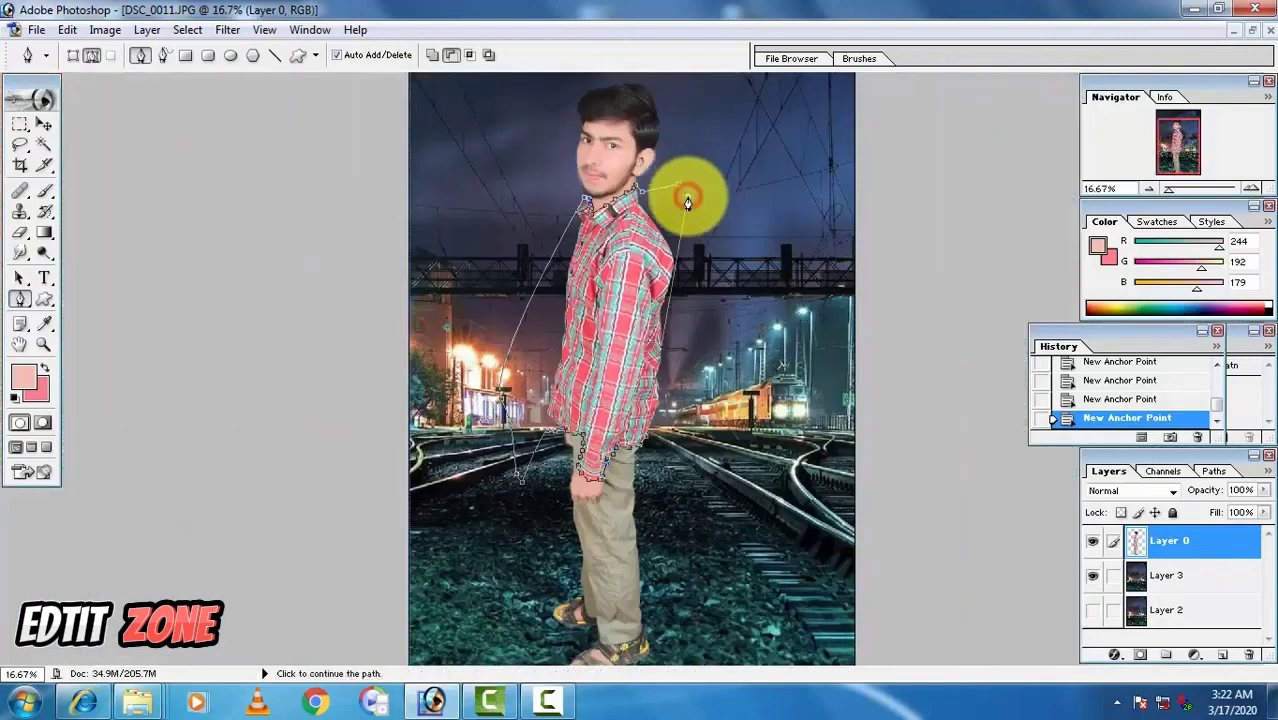
left_click(687, 202)
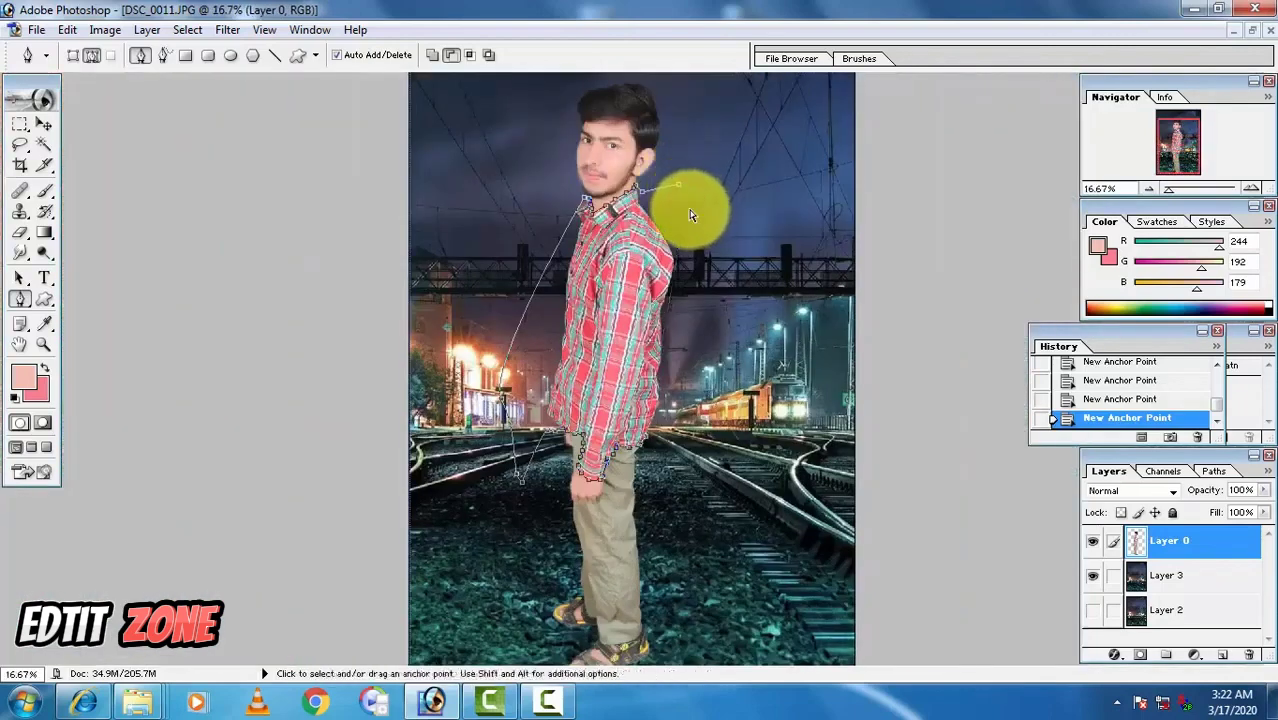
right_click(700, 197)
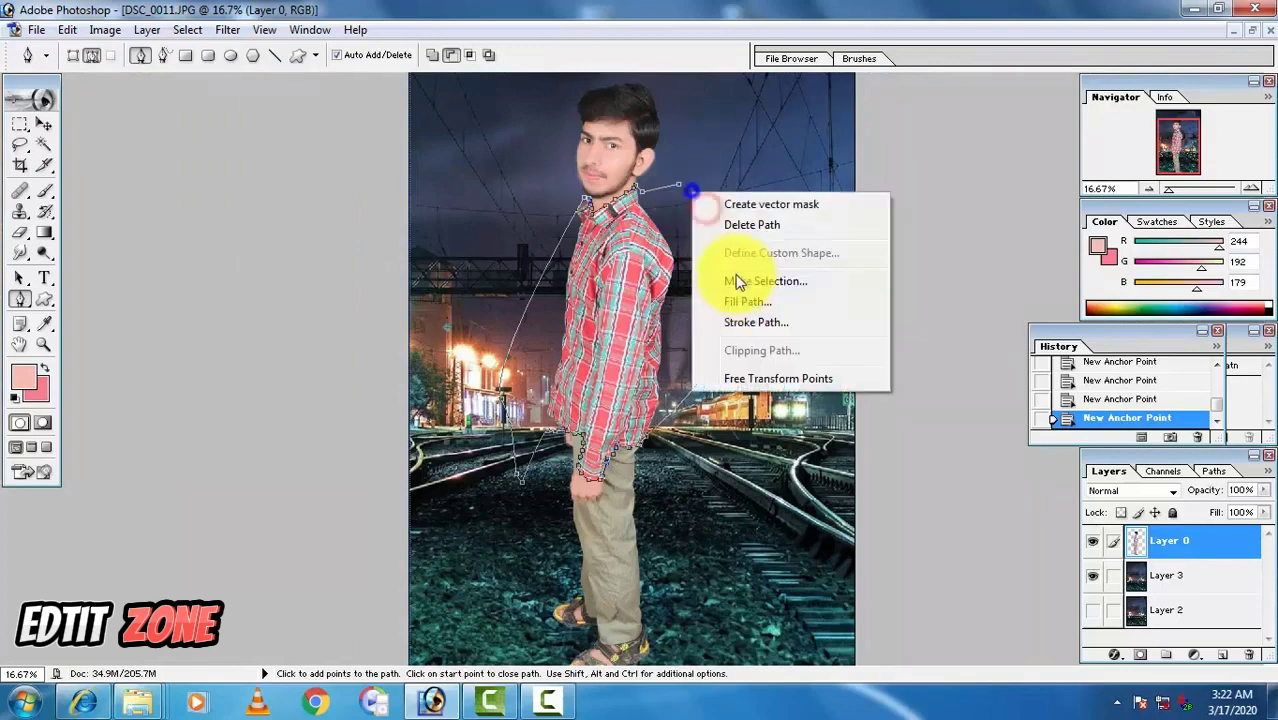
left_click(736, 277)
left_click(734, 287)
Try a hue shift on the selected area outside the shirt, cancel it, and discard the selection.
key("ctrl+u")
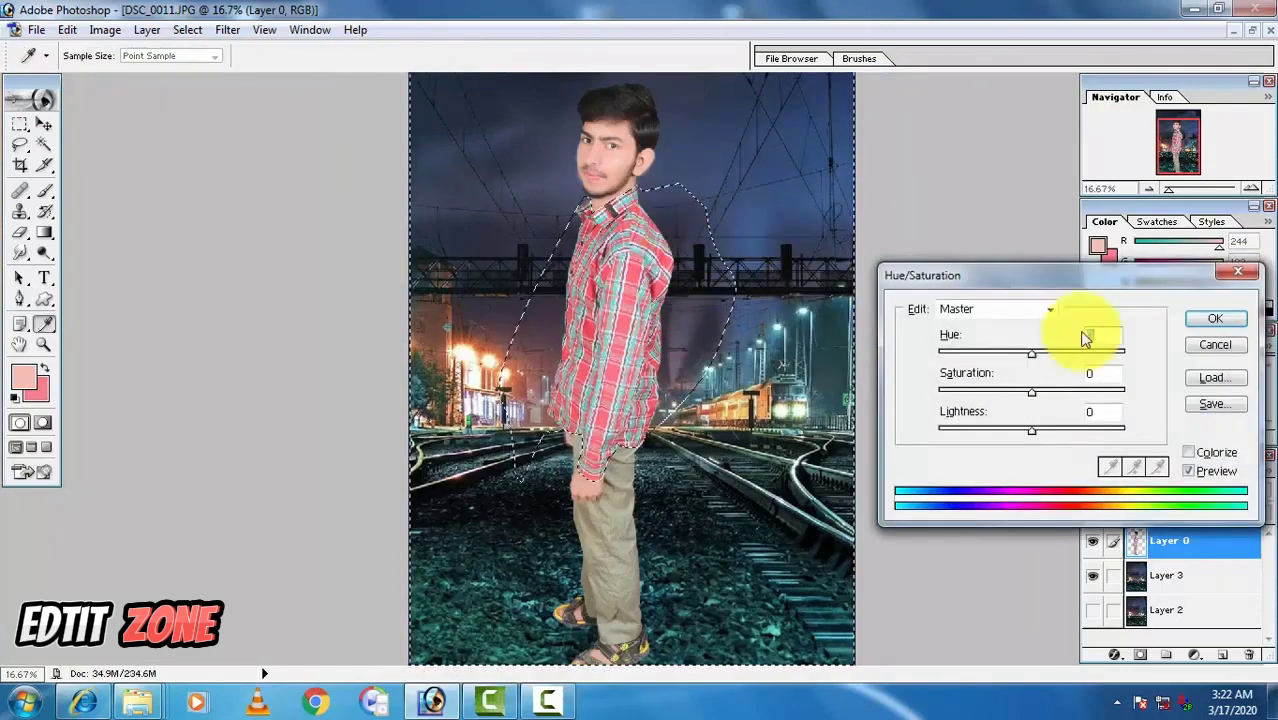
mouse_move(1069, 354)
left_mouse_down()
mouse_move(1093, 363)
mouse_move(1050, 362)
left_mouse_up()
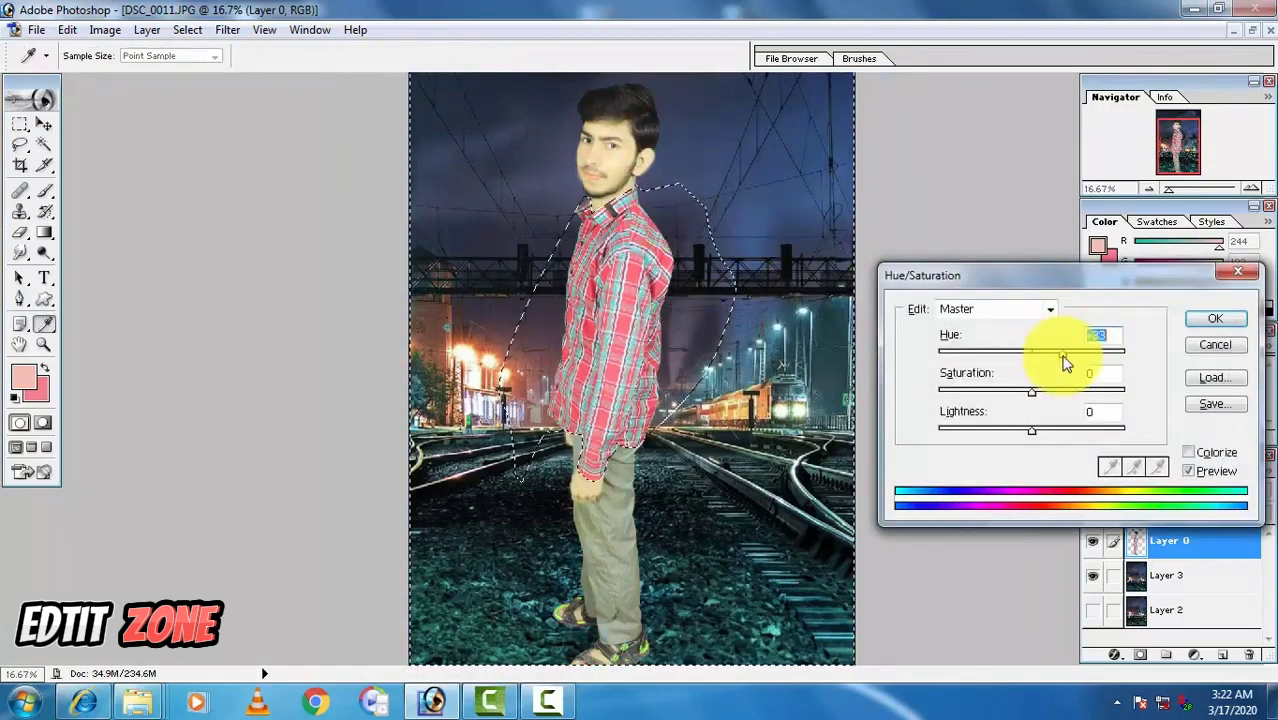
key("Escape")
key("p")
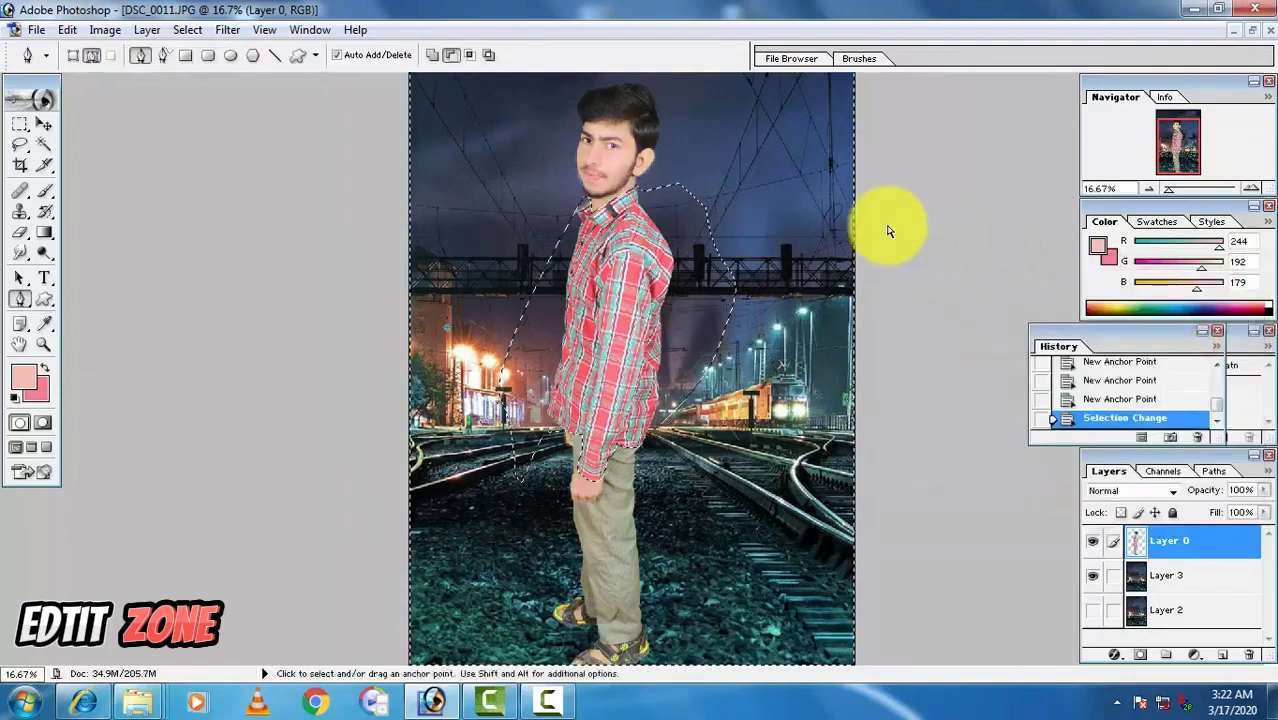
key("ctrl+d")
Draw a new path from the background behind the neck, along the collar, and up in front of the face.
left_click(747, 177)
left_click(661, 184)
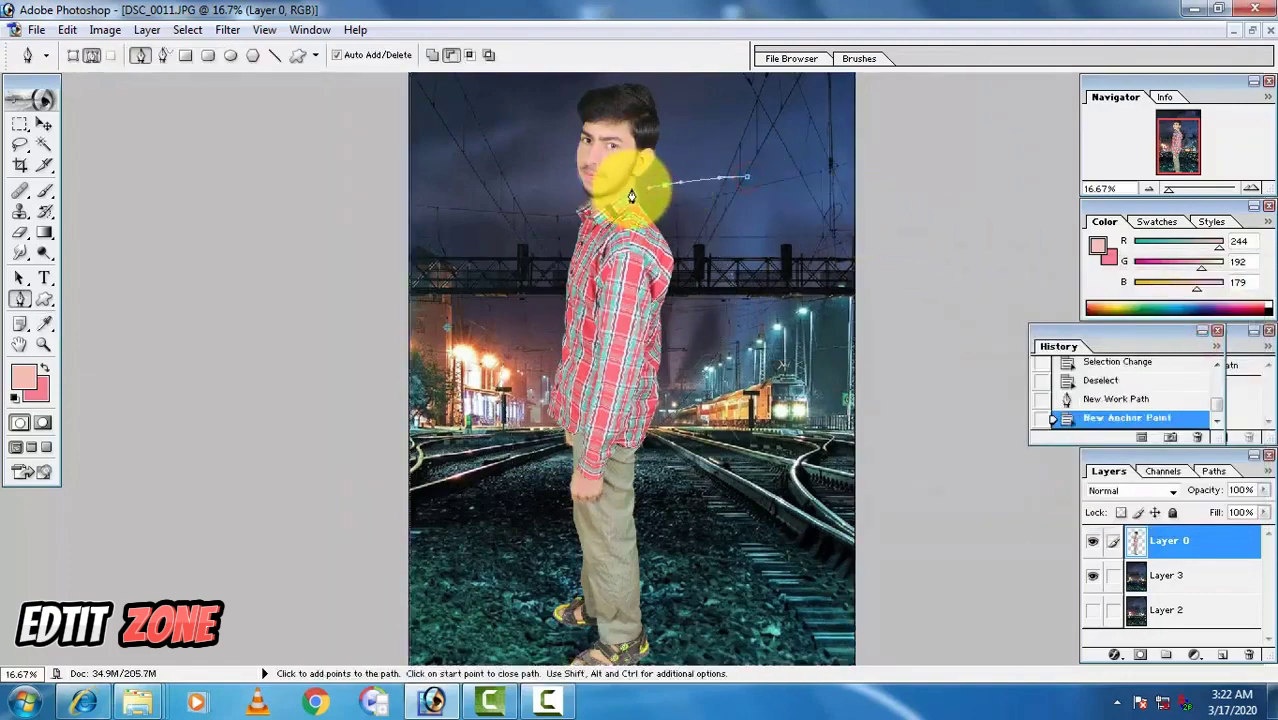
left_click(632, 188)
left_click(600, 208)
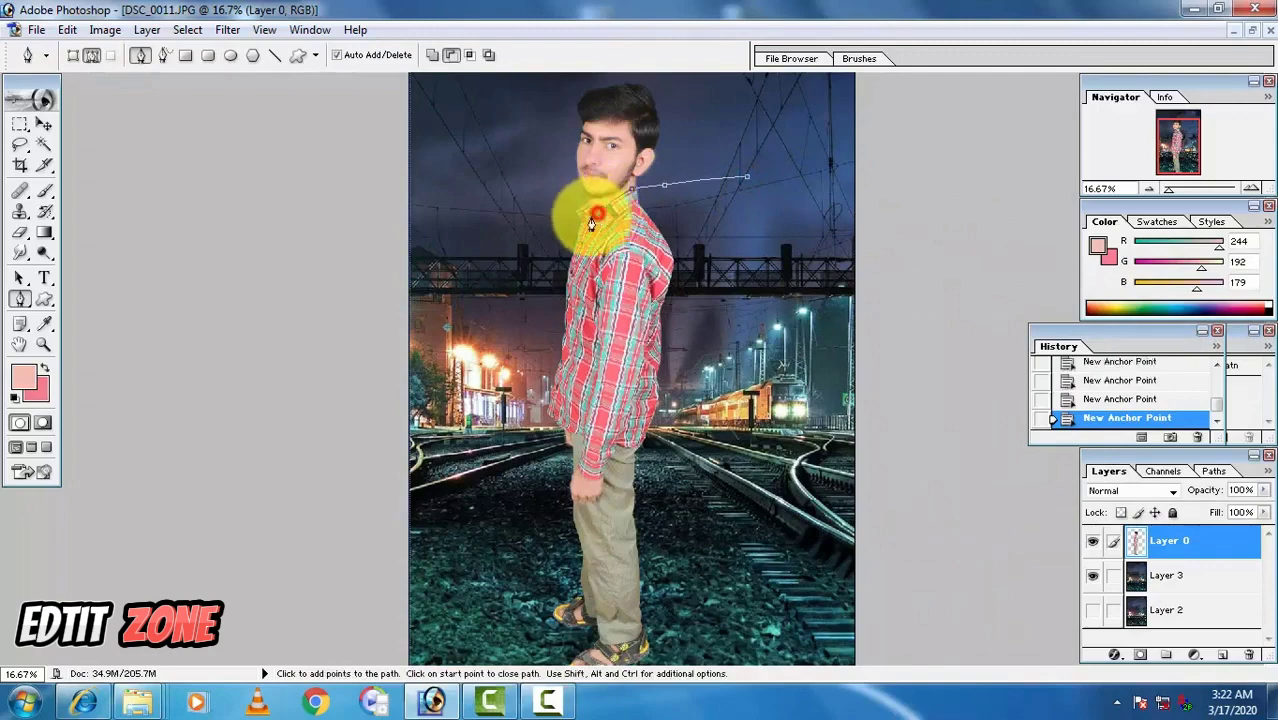
left_click(587, 205)
left_click_drag(551, 165, 550, 139)
key("space")
left_click_drag(550, 124, 608, 308)
left_click_drag(572, 200, 580, 180)
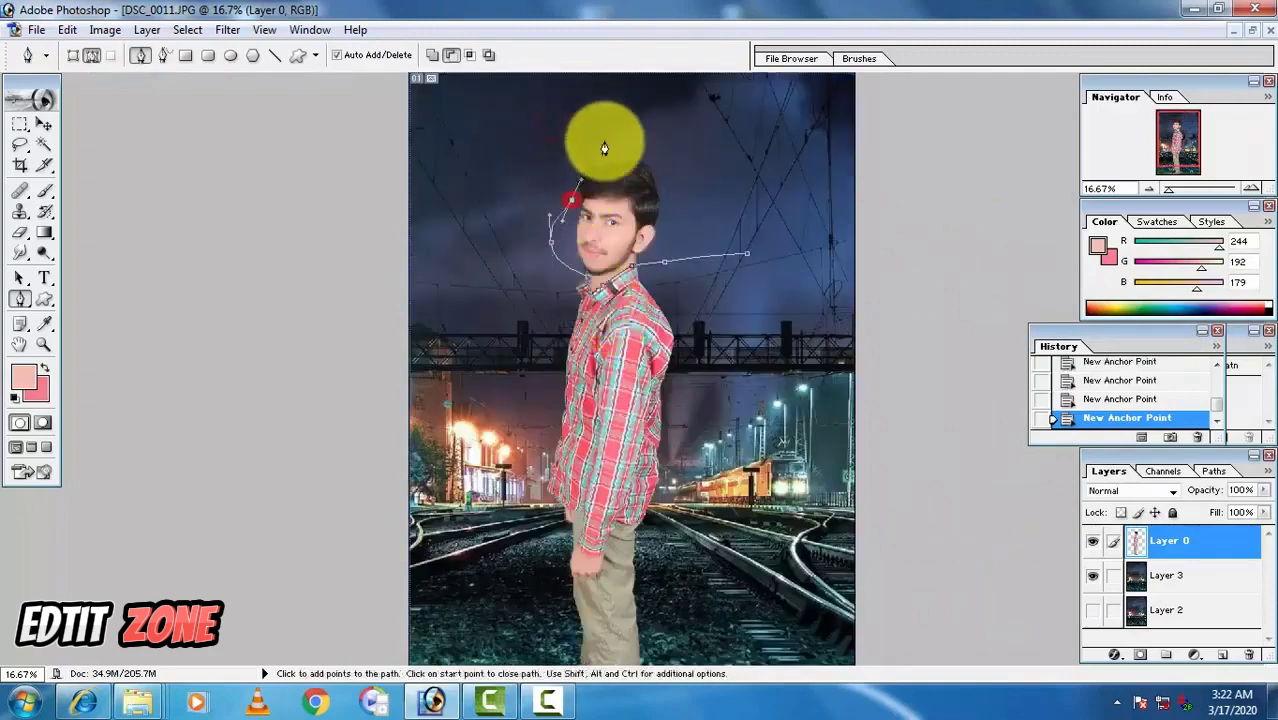
Extend the path loosely over the hair and down behind the head, and convert it into a selection.
left_click(573, 145)
left_click(650, 134)
left_click_drag(685, 147, 696, 158)
left_click(743, 219)
right_click(746, 226)
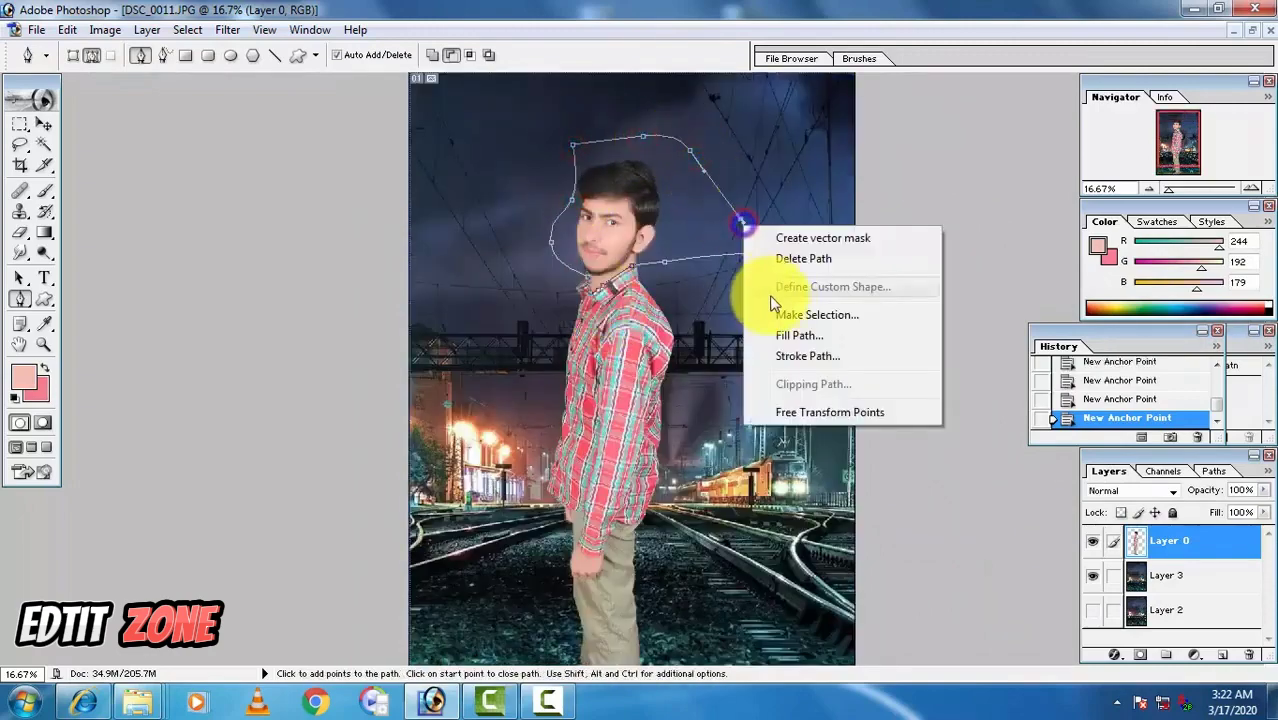
left_click(785, 316)
key("Return")
key("ctrl+u")
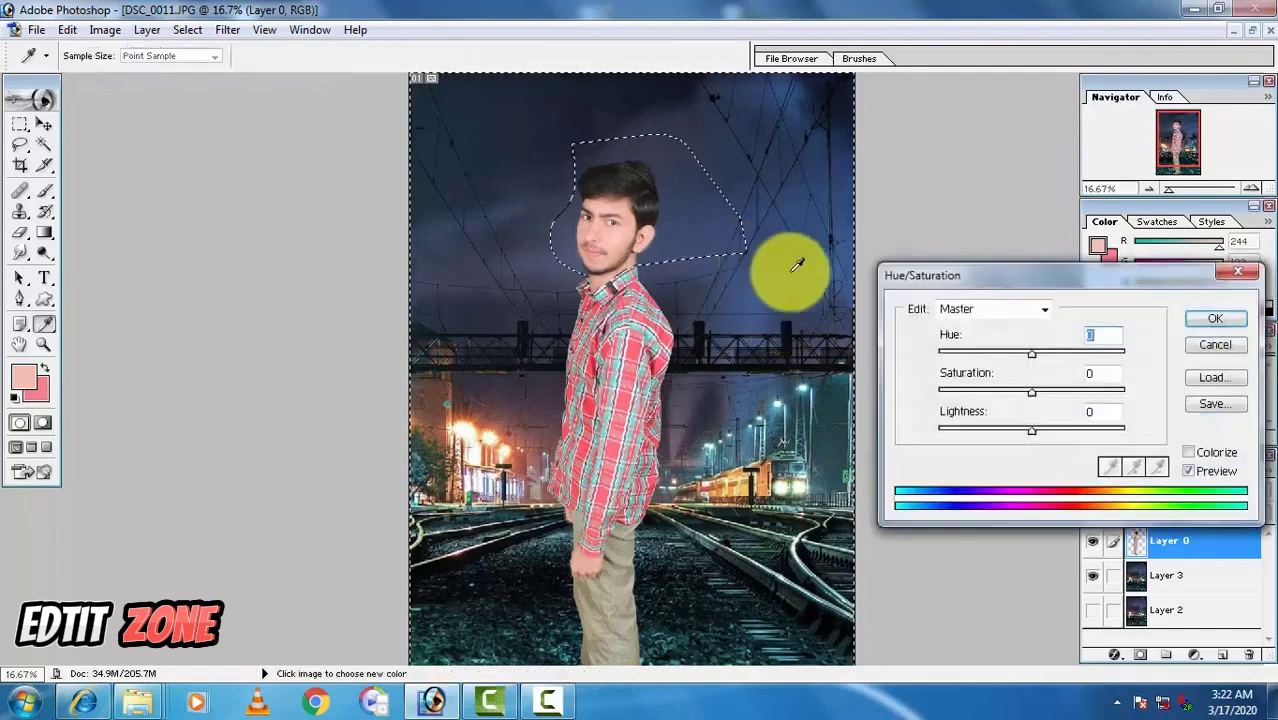
left_click_drag(1031, 351, 1050, 397)
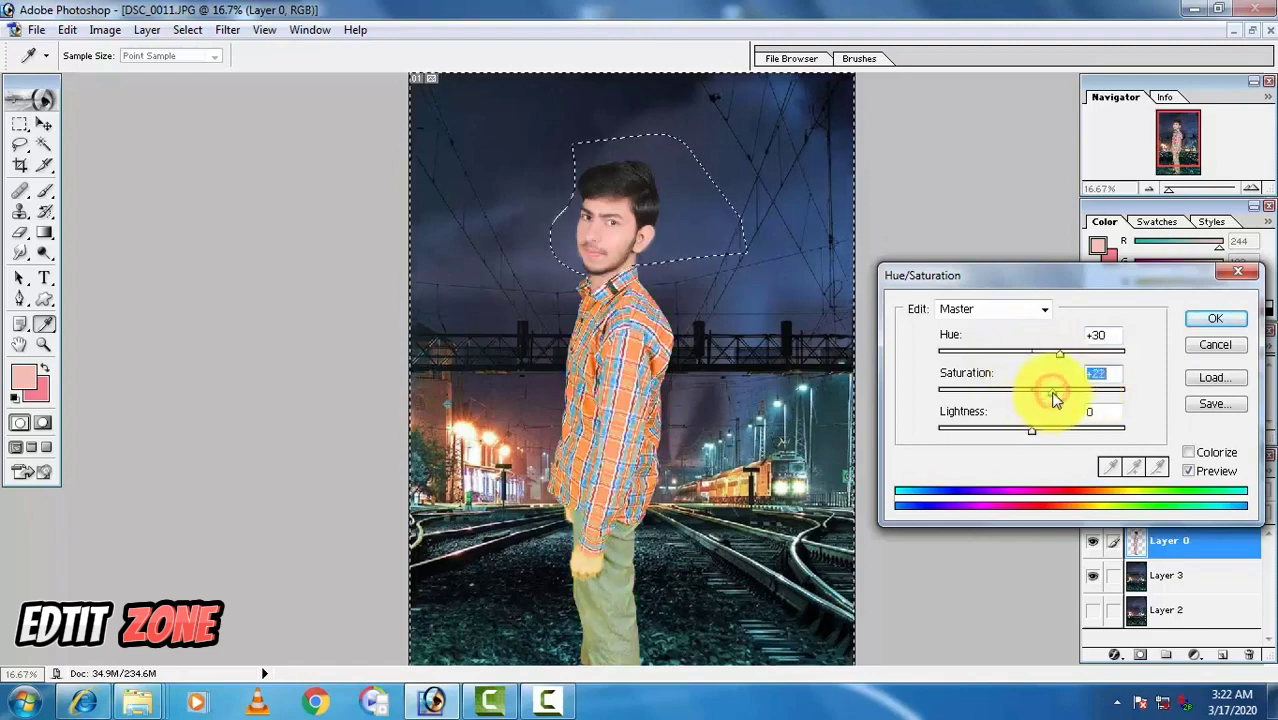
left_click(1203, 347)
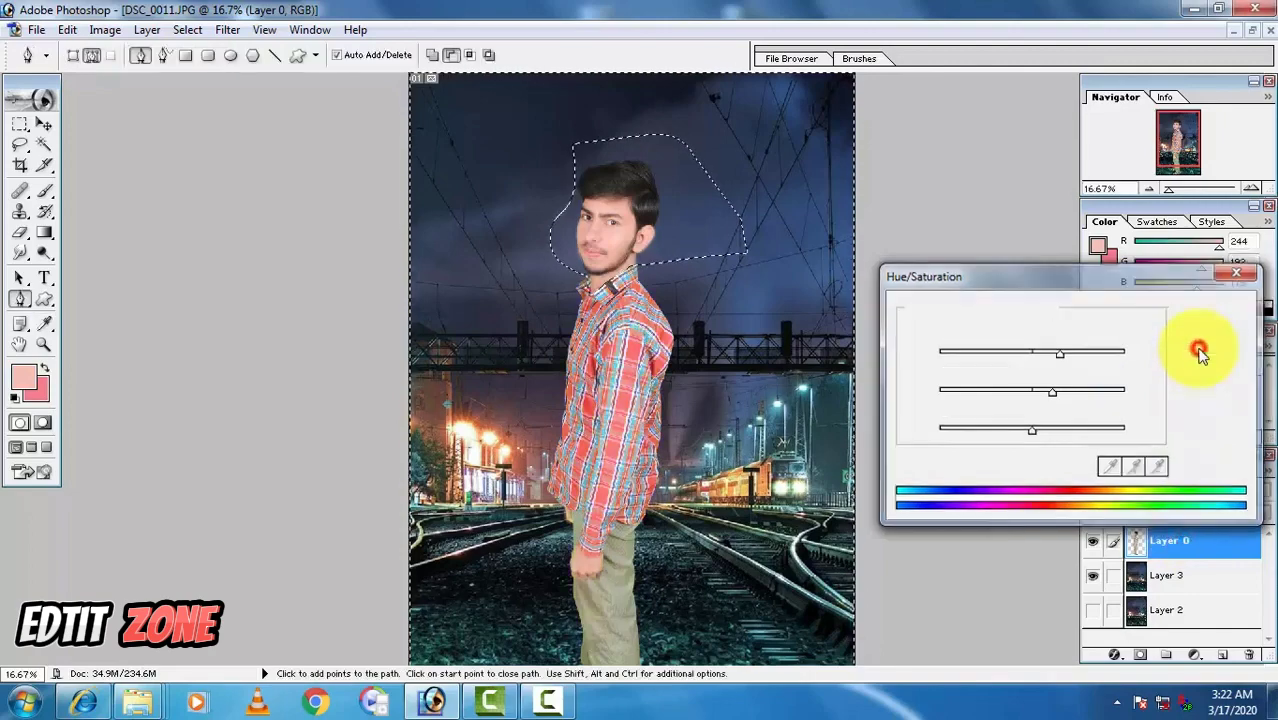
Copy the selected body without the head to a new layer and strongly raise its saturation.
key("ctrl+j")
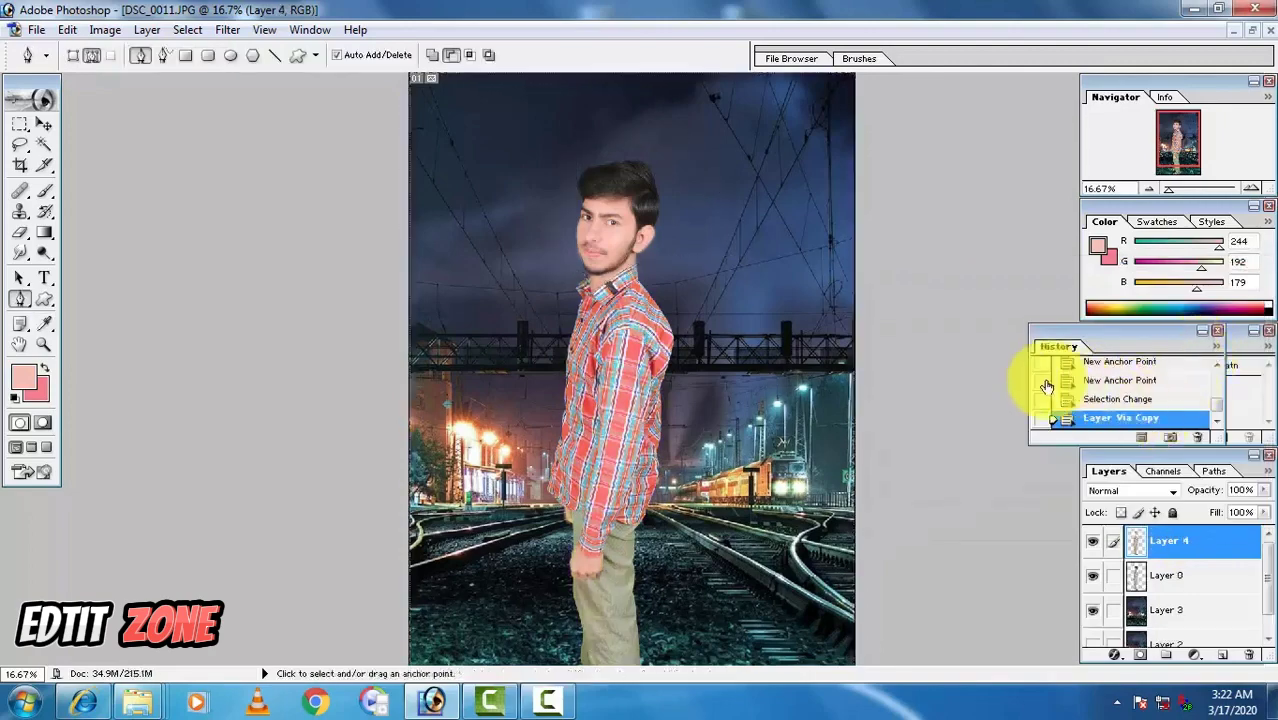
key("ctrl+u")
left_click_drag(1084, 388, 1112, 398)
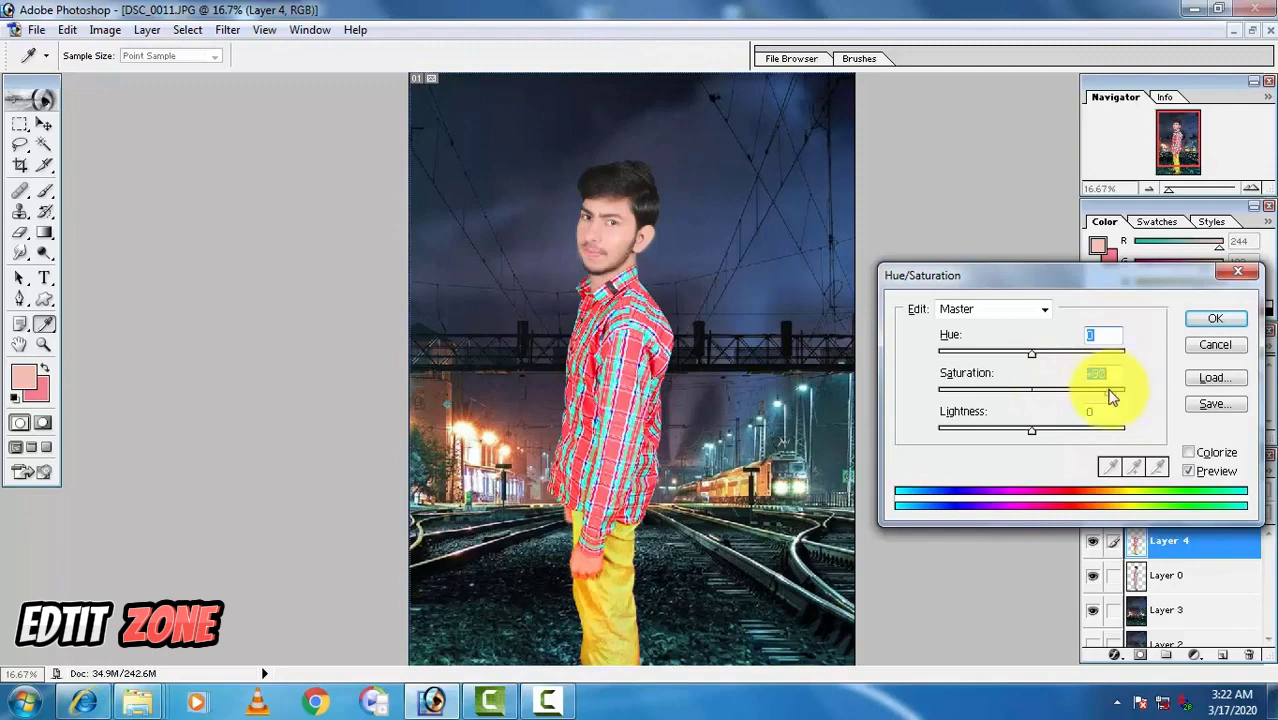
left_click(1100, 398)
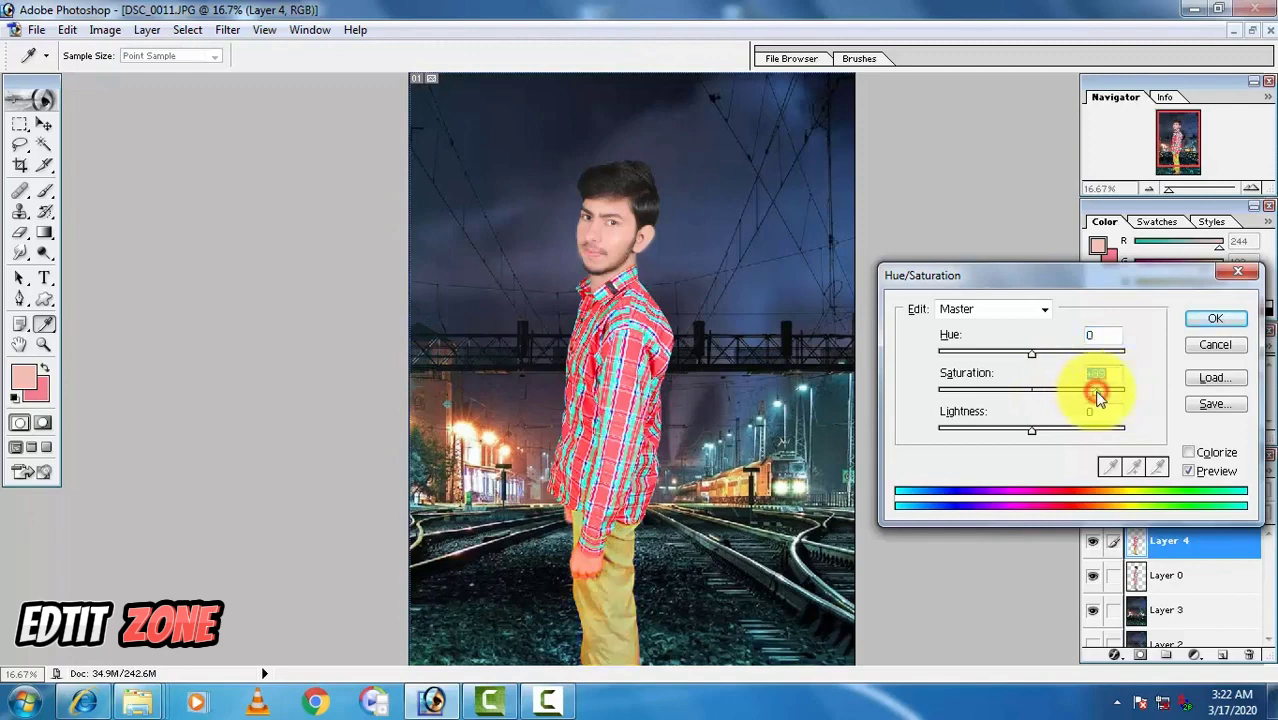
left_click_drag(1097, 399, 1121, 398)
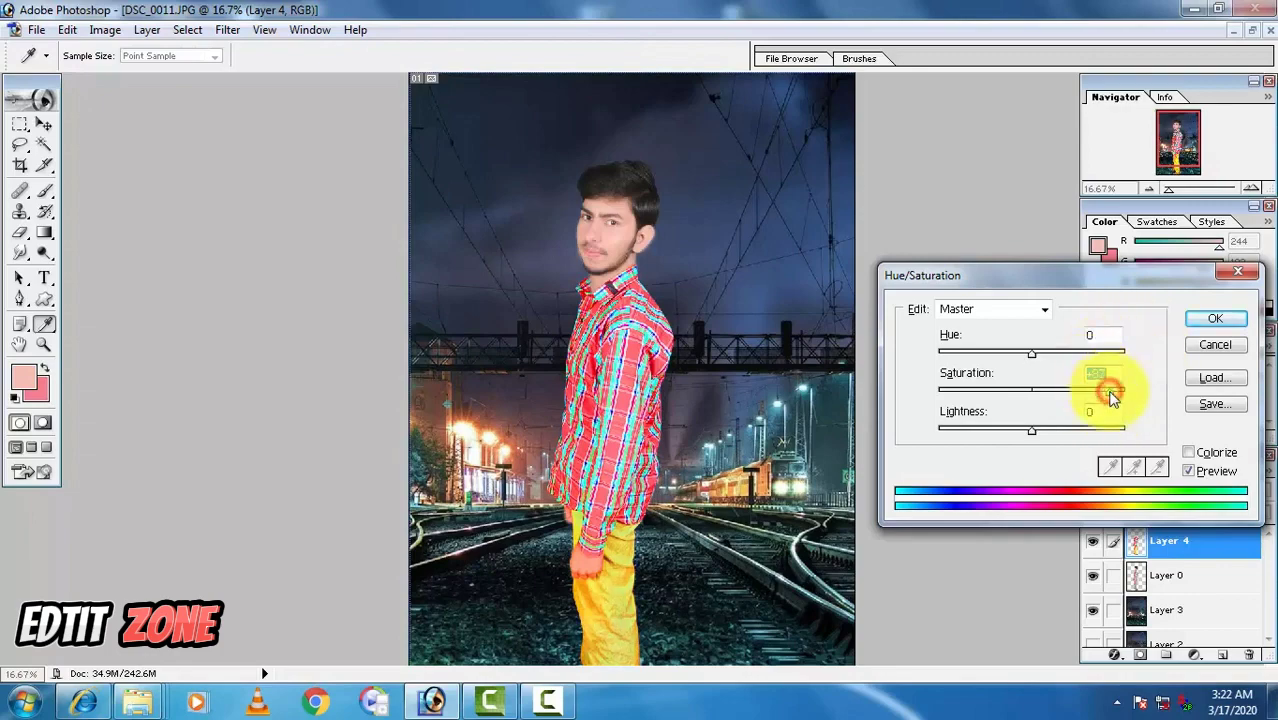
left_click(1215, 318)
key("p")
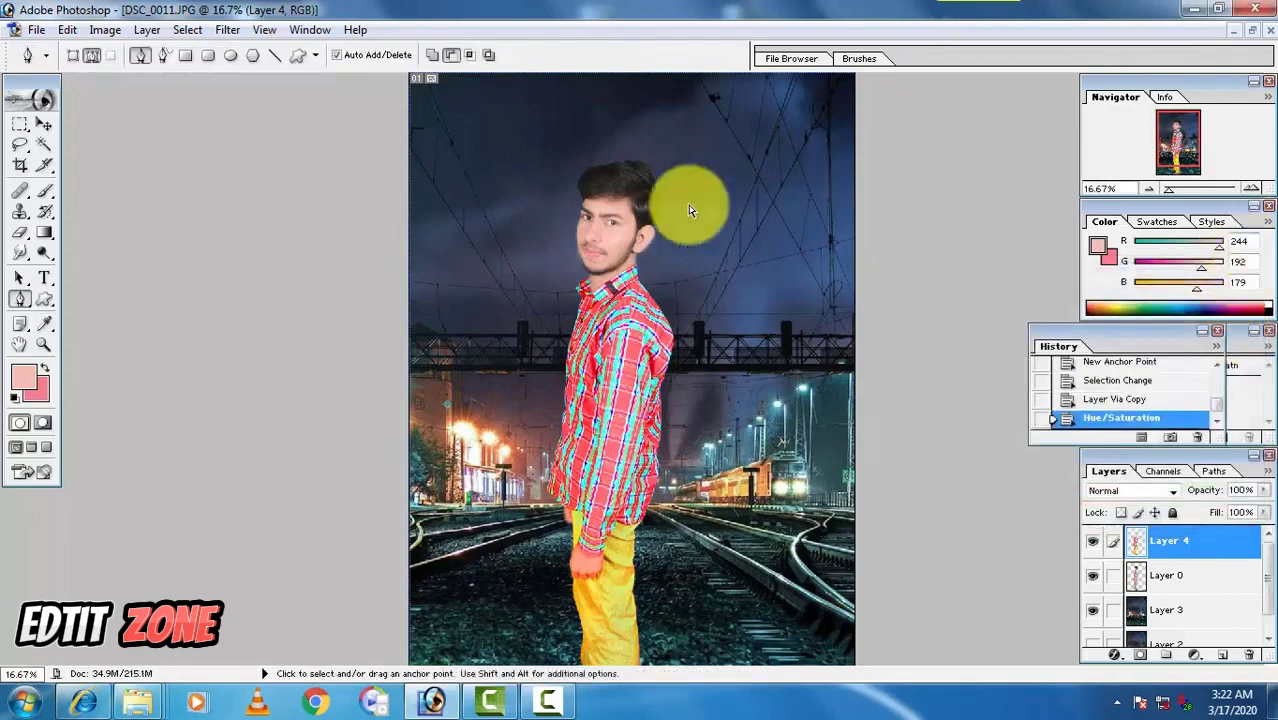
Set the Eraser brush to size 22 and erase a first patch of the saturated layer over the man's hand.
key("ctrl+plus")
key("ctrl+plus")
key("ctrl+plus")
left_click_drag(428, 502, 462, 212)
left_click(26, 234)
left_click_drag(391, 424, 394, 132)
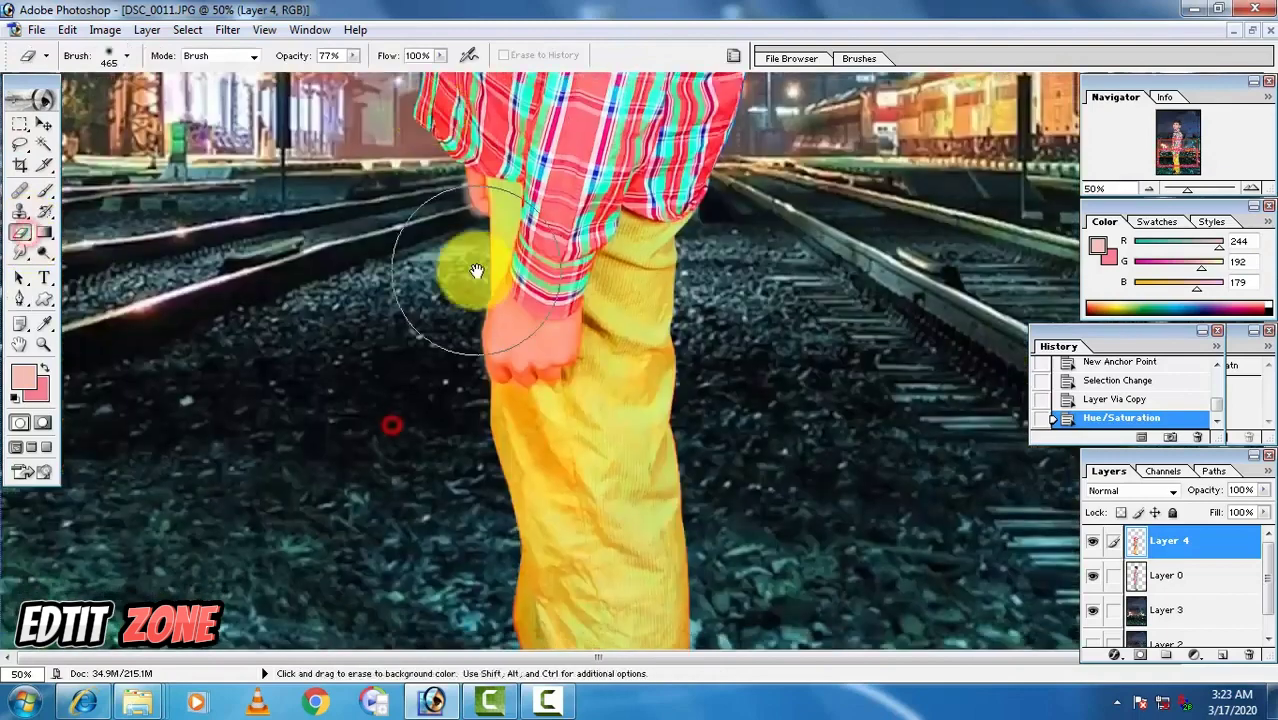
right_click(532, 321)
left_click(316, 385)
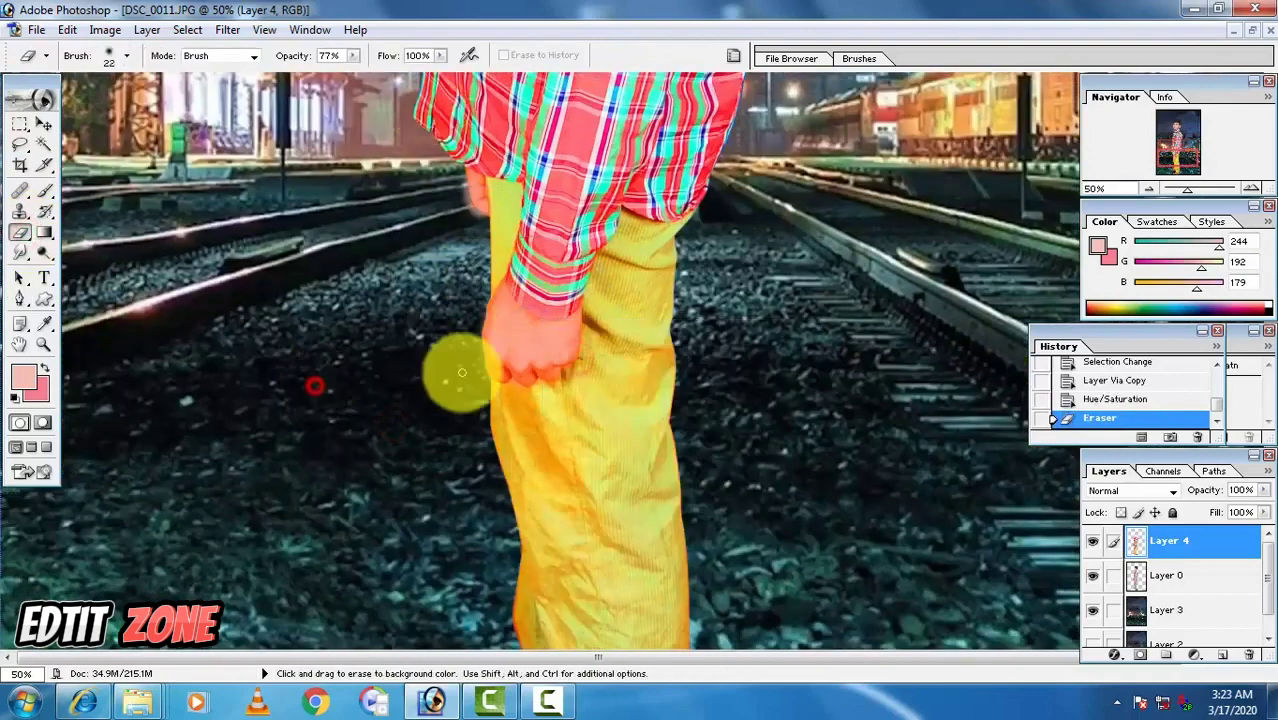
left_click(525, 338)
left_click_drag(510, 323, 525, 364)
Enlarge the Eraser brush to 43 and erase the saturated layer across the back of the hand.
key("ctrl+plus")
key("ctrl+plus")
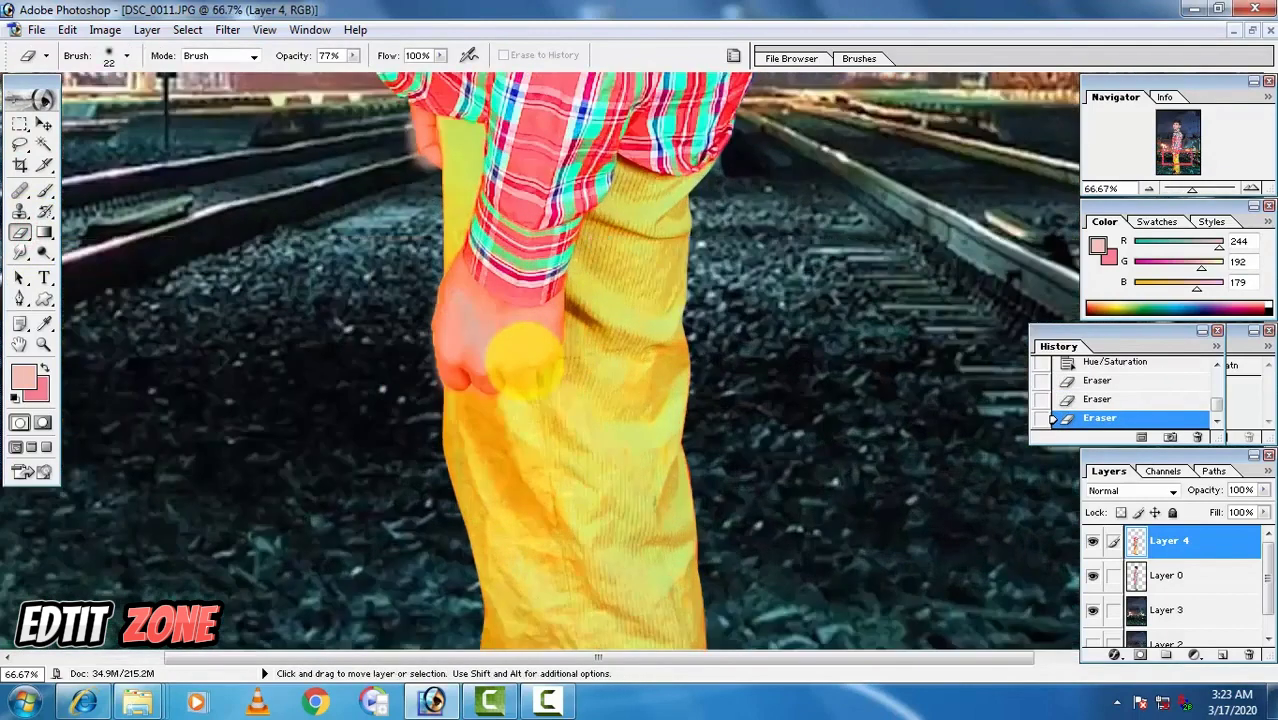
right_click(405, 300)
left_click(468, 335)
left_click(405, 275)
mouse_move(404, 278)
left_mouse_down()
mouse_move(477, 302)
mouse_move(510, 274)
mouse_move(514, 322)
mouse_move(451, 384)
mouse_move(462, 350)
left_mouse_up()
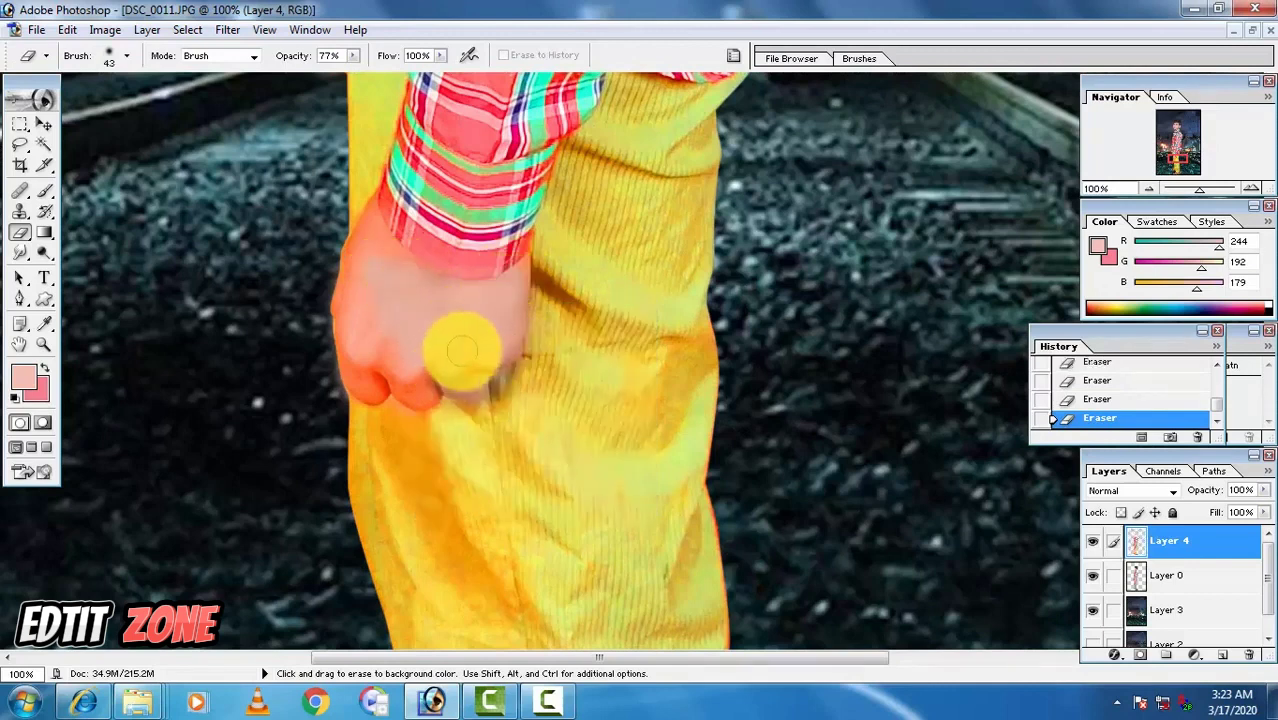
mouse_move(482, 297)
left_mouse_down()
mouse_move(479, 337)
mouse_move(384, 279)
left_mouse_up()
left_click(424, 293)
left_click(438, 298)
left_click(422, 287)
Erase the saturated layer along the wrist below the cuff and down the front edge of the hand.
left_click(378, 229)
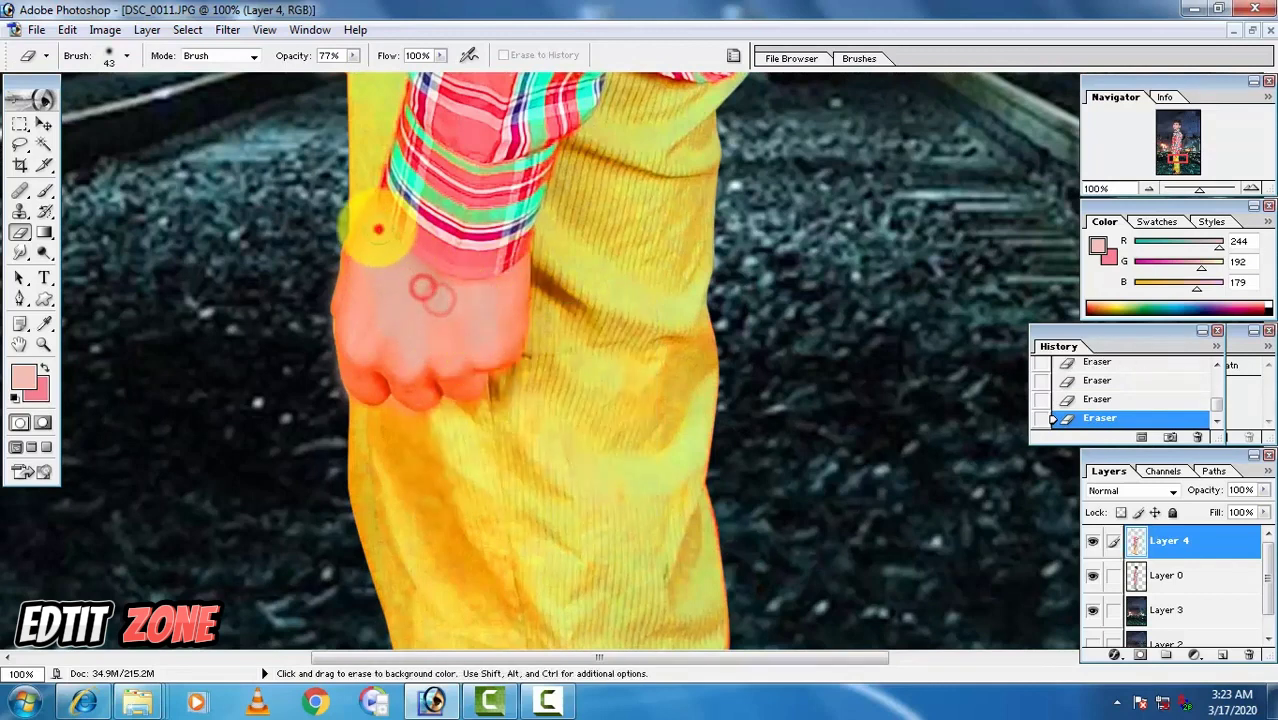
mouse_move(377, 228)
left_mouse_down()
mouse_move(358, 303)
mouse_move(358, 262)
mouse_move(348, 272)
mouse_move(350, 339)
left_mouse_up()
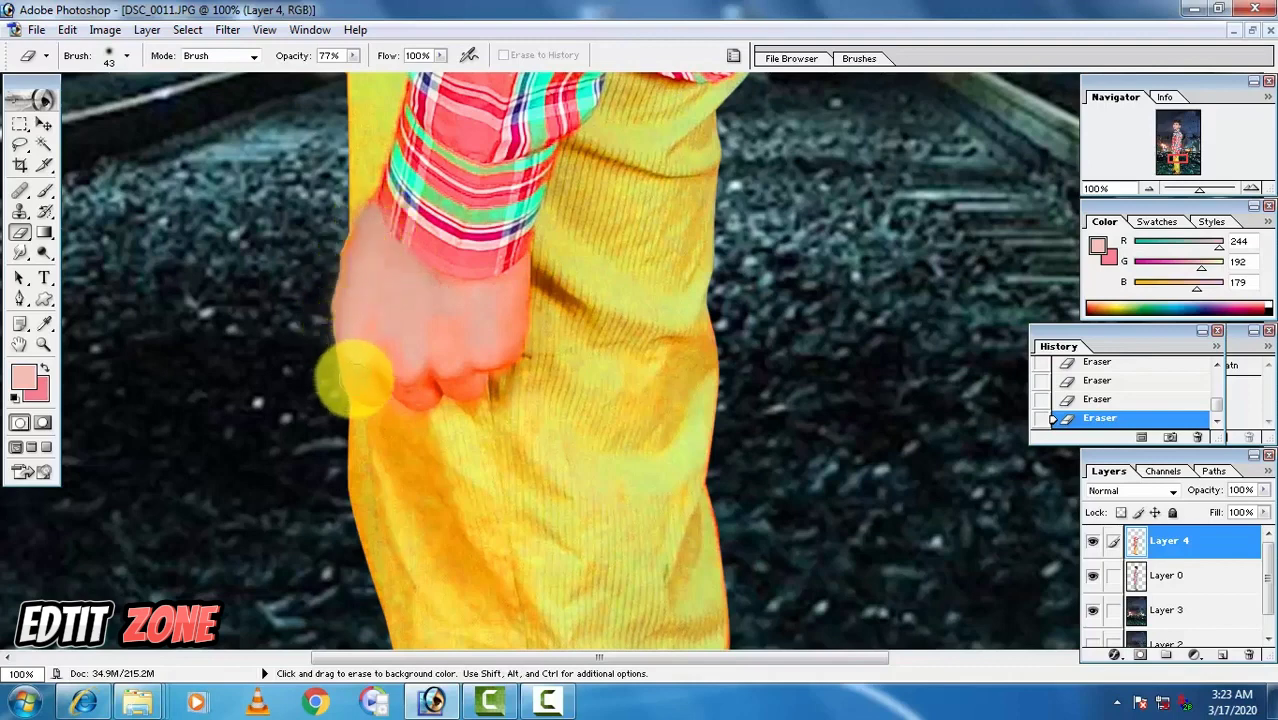
left_click(360, 334)
left_click(368, 324)
left_click(356, 336)
left_click(348, 340)
Erase the saturated layer over the knuckles and fingers and up the hand's rear edge to the cuff.
left_click(386, 340)
left_click(414, 352)
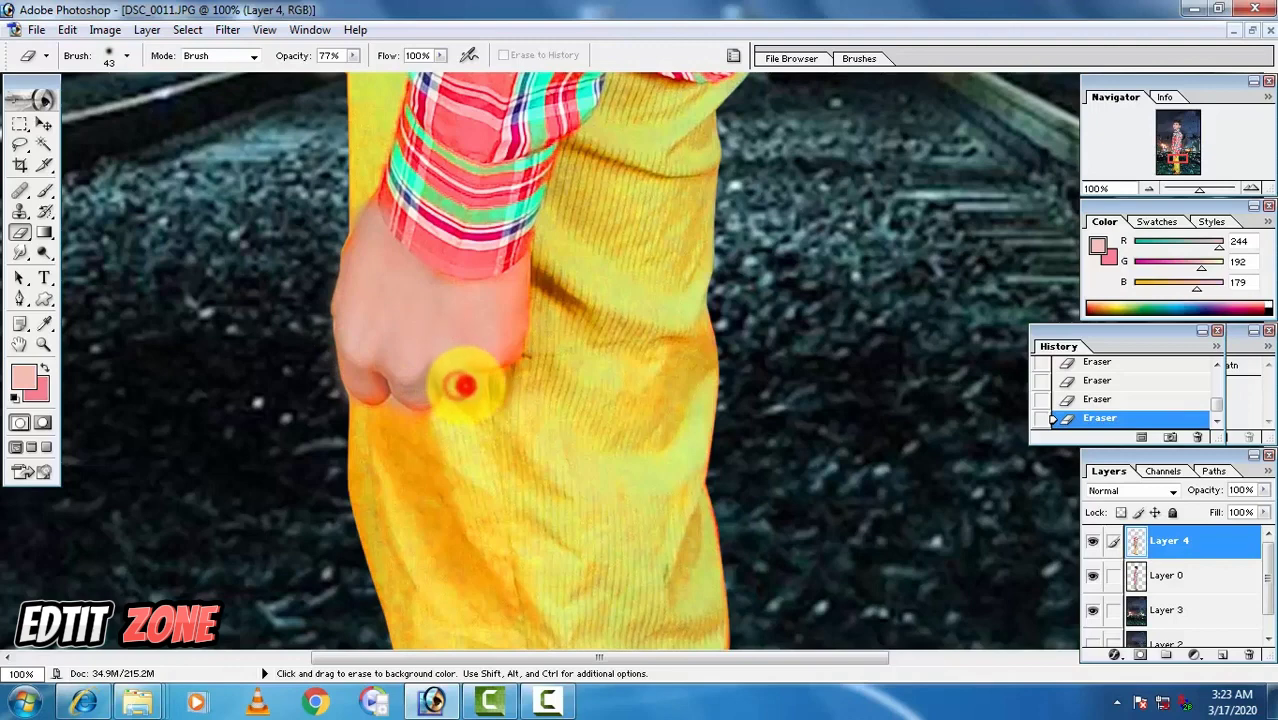
mouse_move(462, 386)
left_mouse_down()
mouse_move(479, 355)
mouse_move(516, 325)
left_mouse_up()
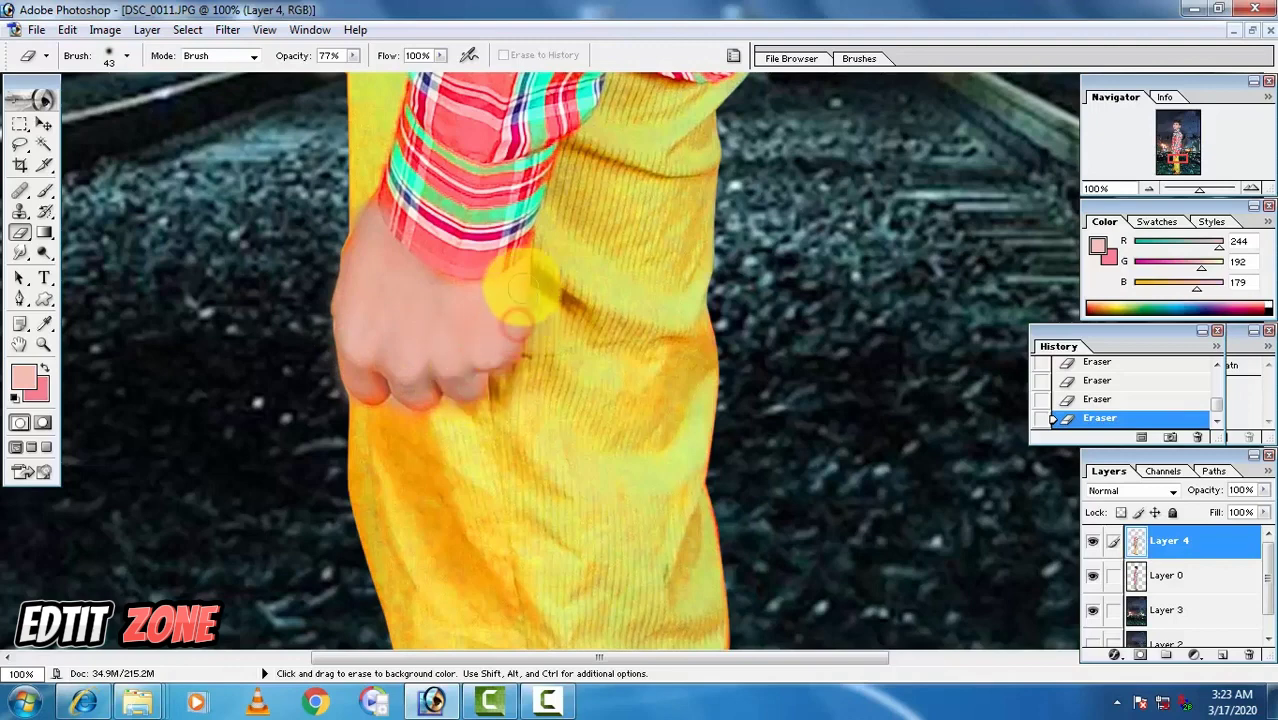
left_click(499, 291)
left_click(465, 285)
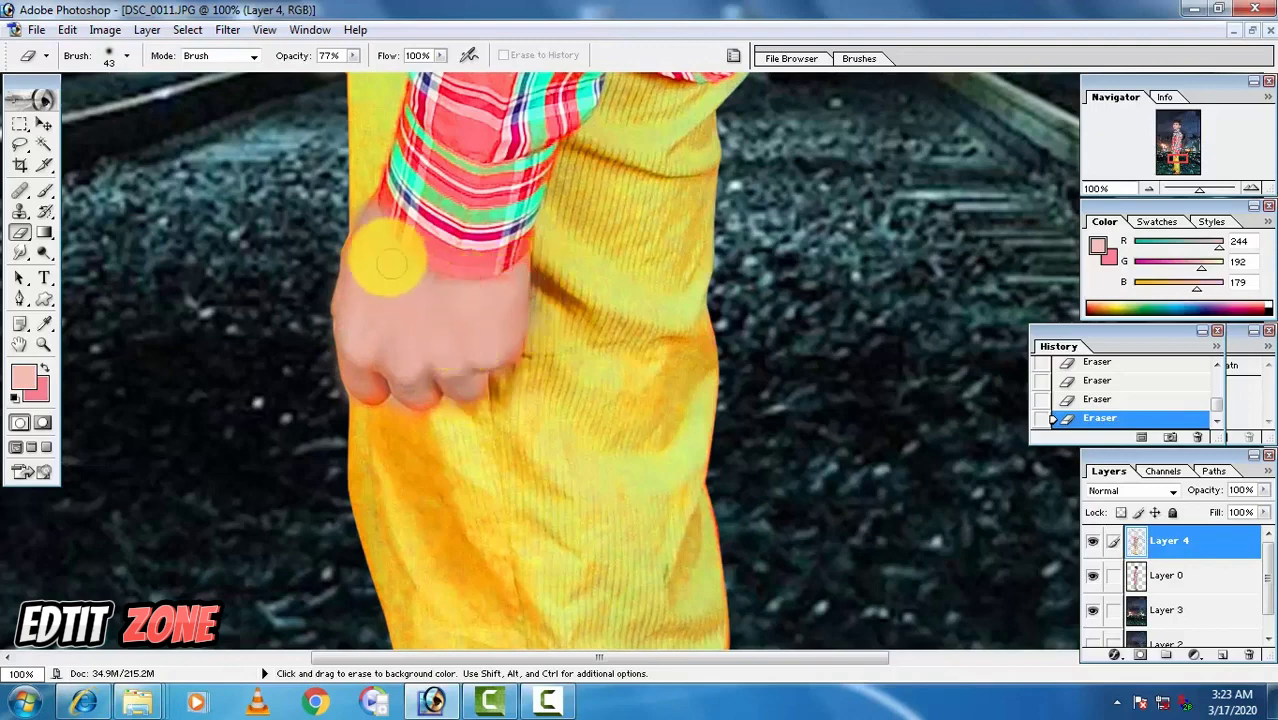
Erase the remaining saturated layer from the front of the wrist down across the hand to the fingertips.
mouse_move(362, 241)
left_mouse_down()
mouse_move(387, 322)
mouse_move(391, 386)
mouse_move(365, 396)
mouse_move(412, 381)
left_mouse_up()
left_click(427, 397)
left_click(465, 391)
Erase the saturated layer over the man's other hand, partly hidden below the front shirt hem.
key("space")
left_click_drag(443, 328, 492, 469)
left_click_drag(467, 405, 517, 546)
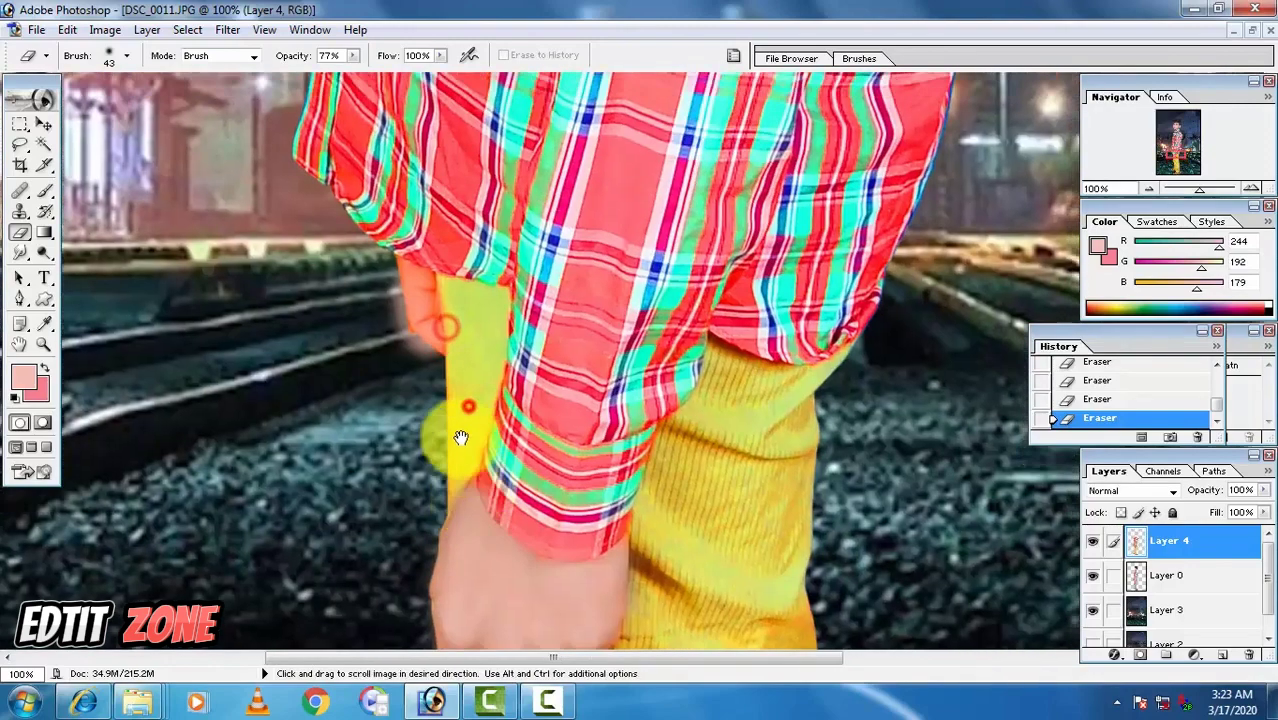
mouse_move(460, 437)
left_mouse_down()
mouse_move(506, 493)
mouse_move(460, 335)
left_mouse_up()
left_click_drag(466, 388, 467, 389)
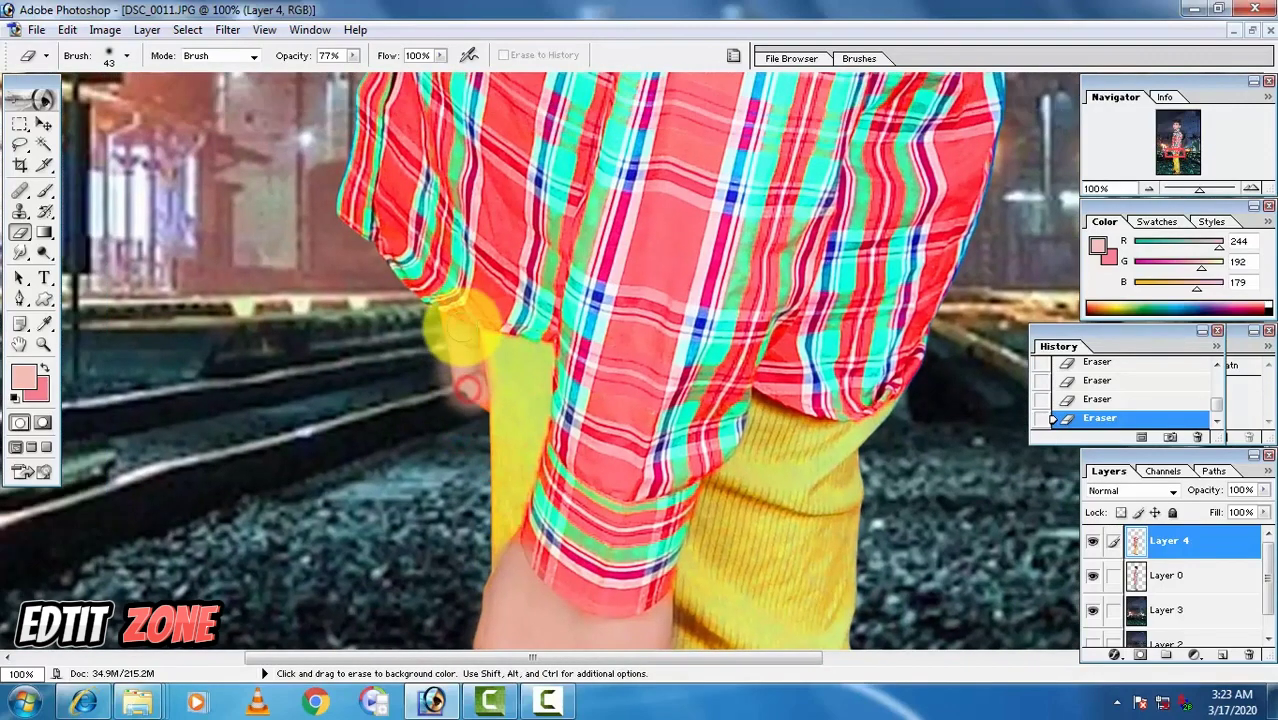
Examine the trousers and sandals, the whole composite, and the shirt and face for the balance of skin and clothing colours.
key("ctrl+minus")
key("ctrl+minus")
key("ctrl+minus")
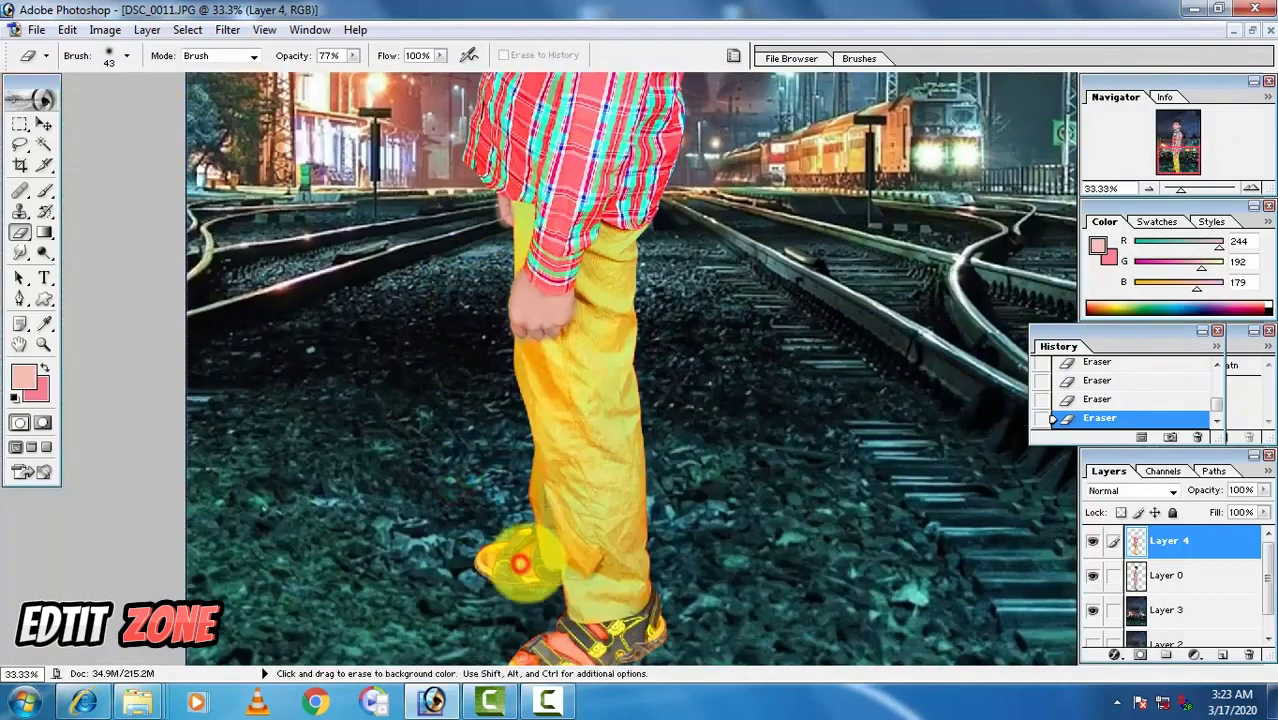
key("space")
left_click_drag(489, 560, 490, 425)
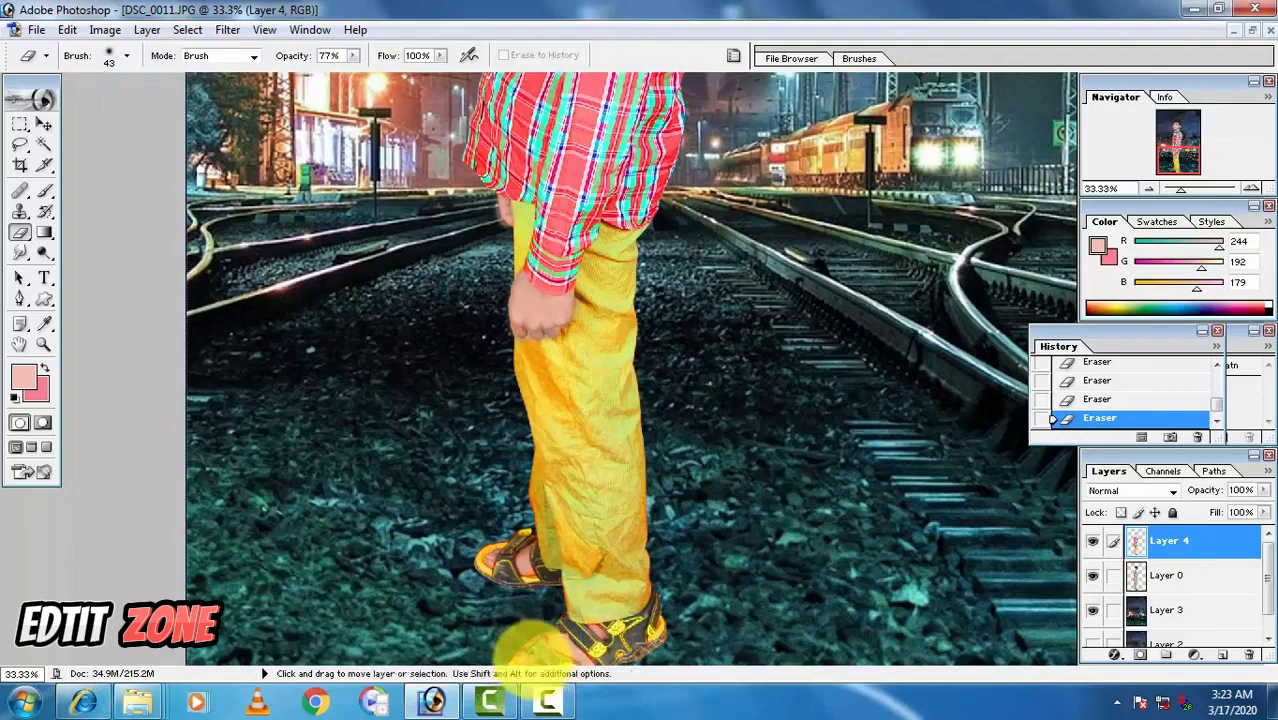
key("ctrl+minus")
key("ctrl+minus")
key("ctrl+minus")
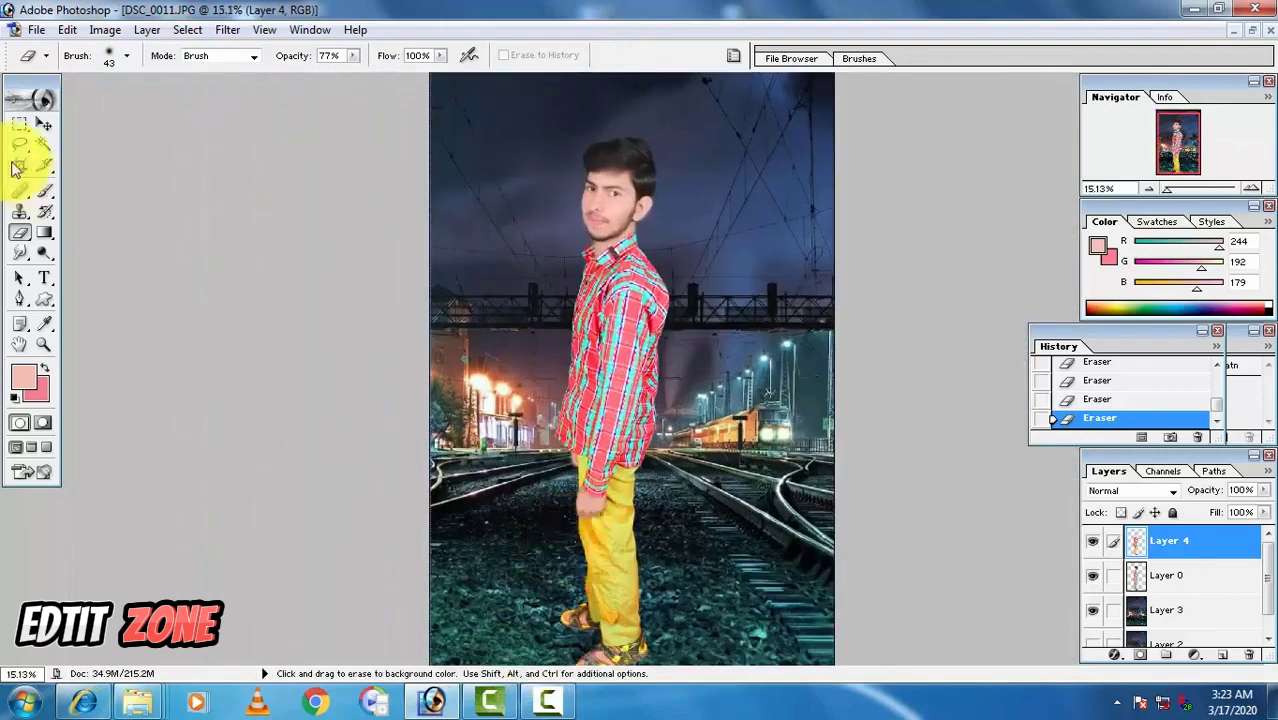
left_click(42, 124)
key("ctrl+0")
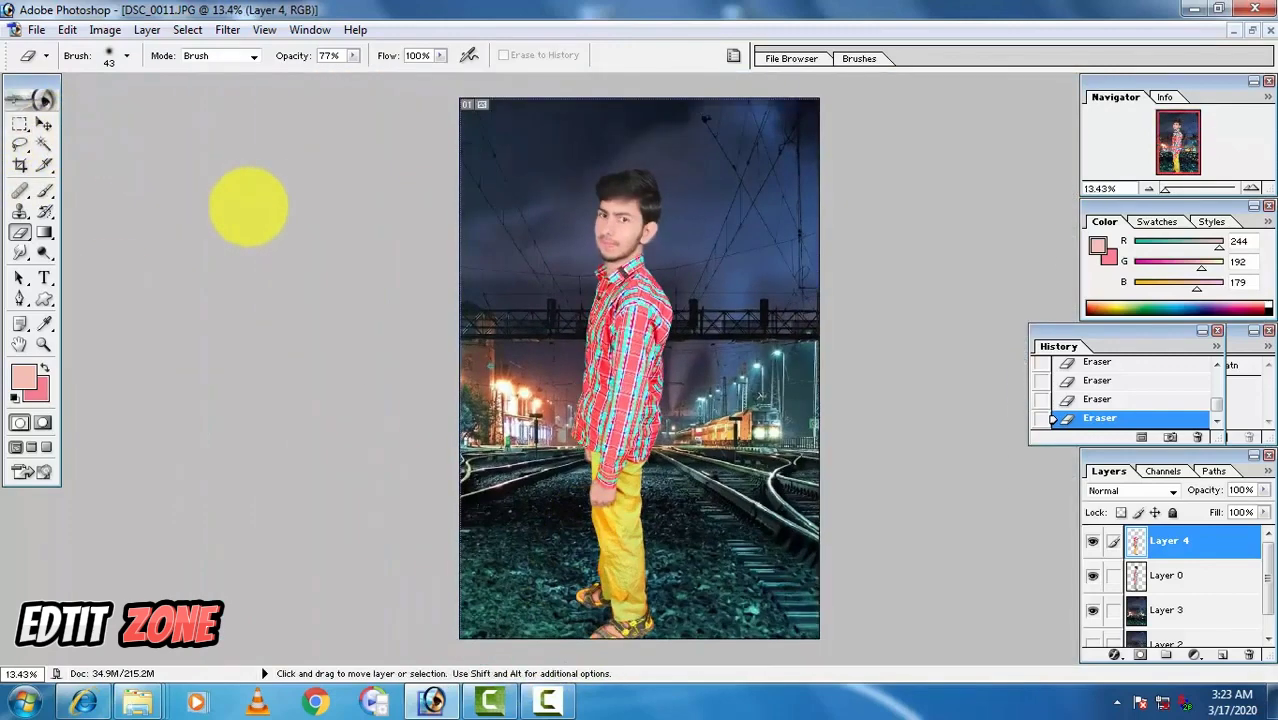
key("ctrl+plus")
key("ctrl+plus")
key("ctrl+plus")
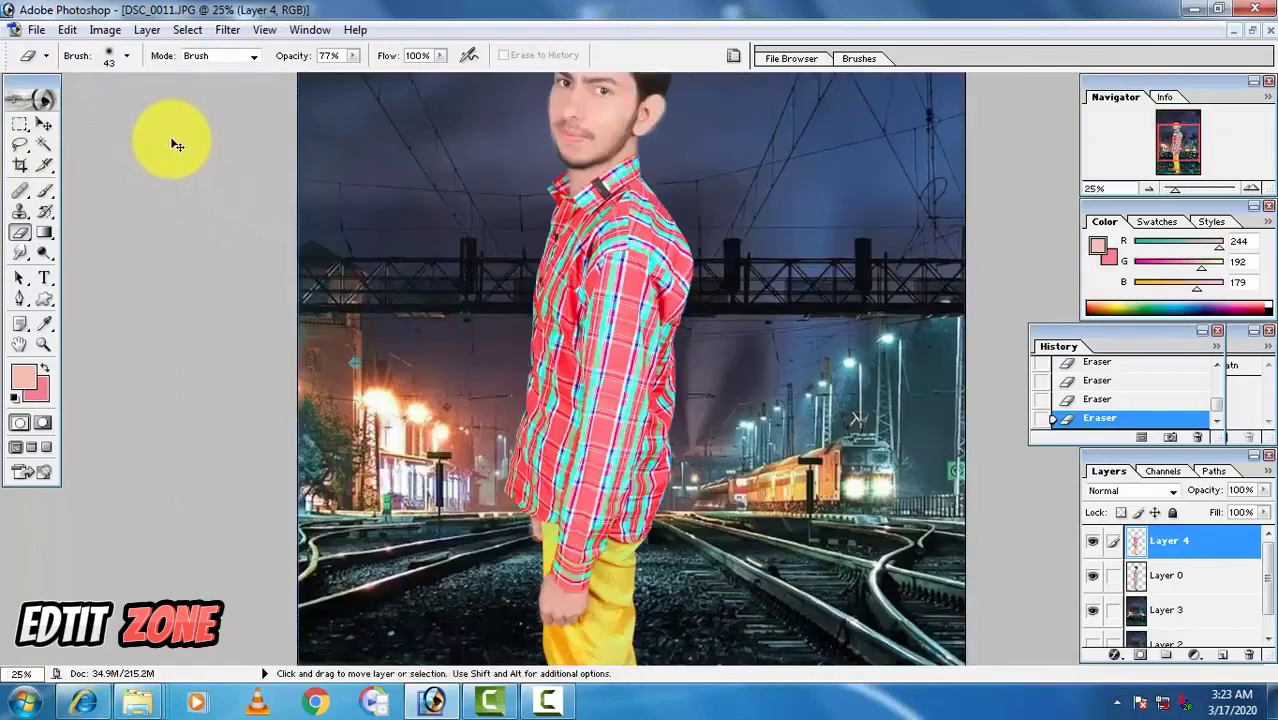